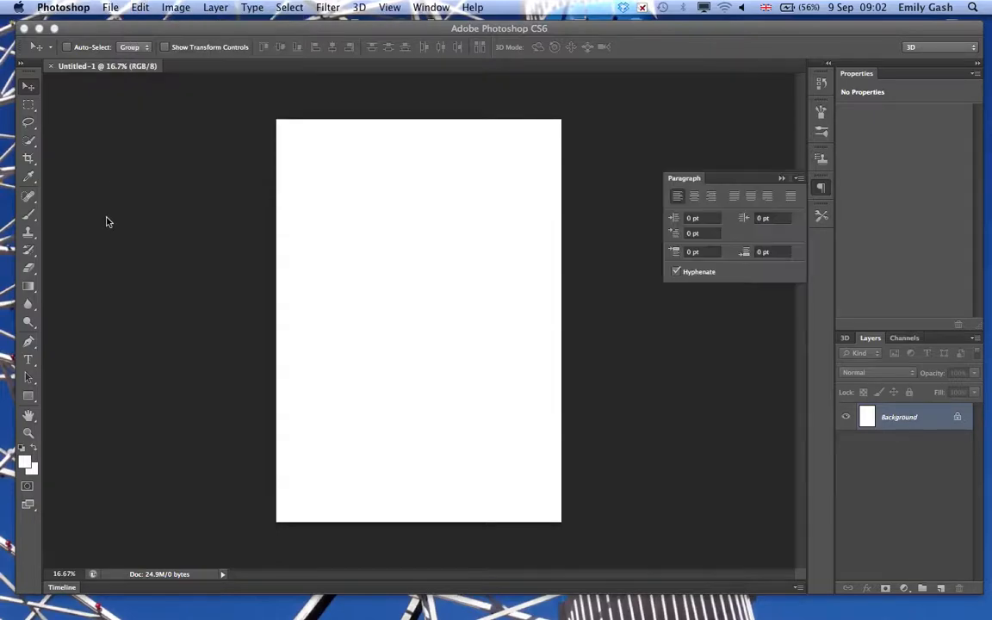
- Place the image imgres-8.jpeg into the blank document at its default size and position
click(111, 7)
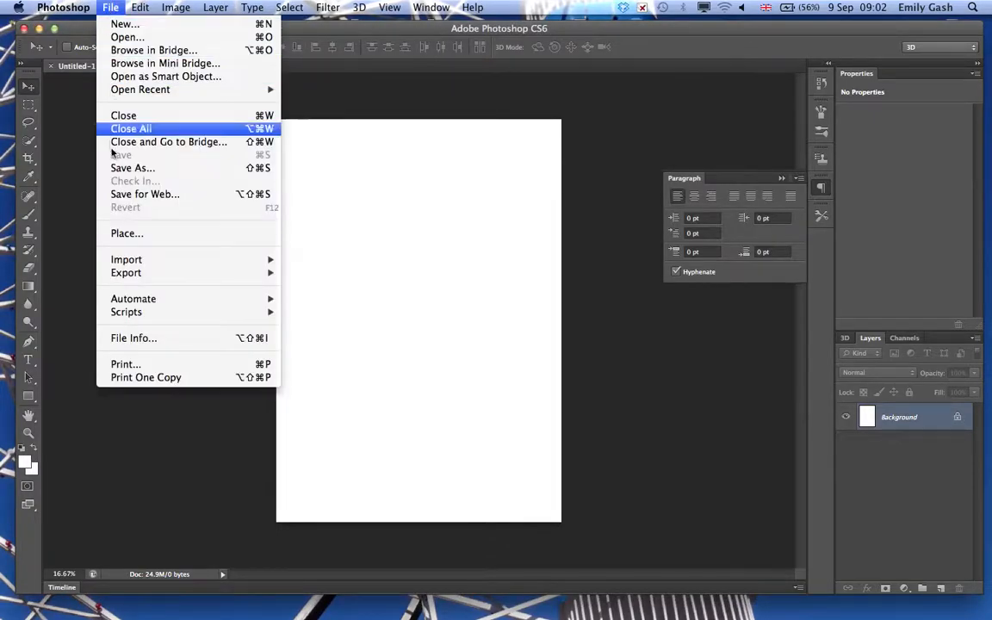
click(119, 233)
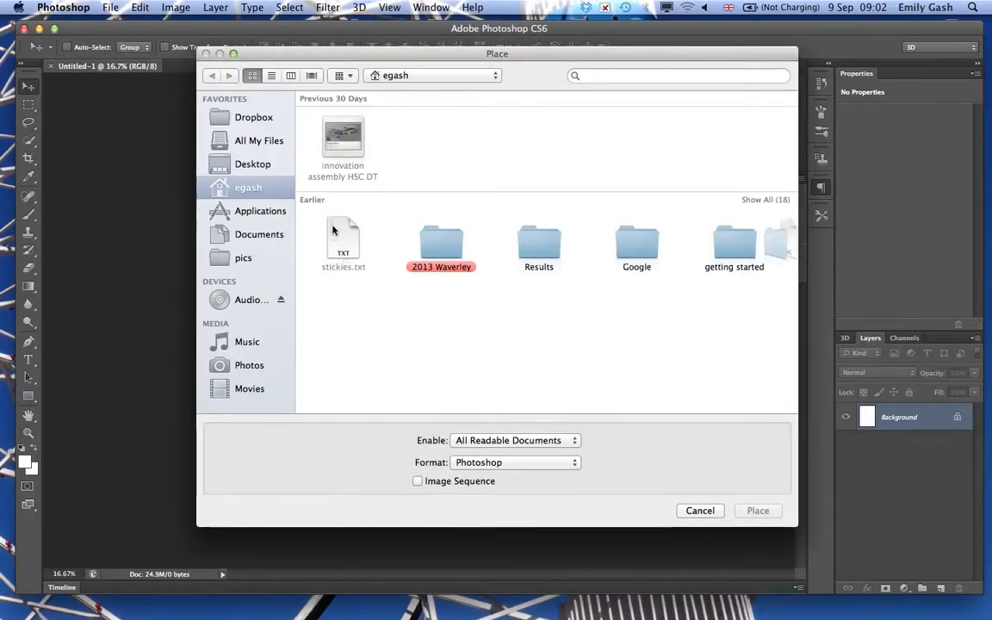
click(251, 147)
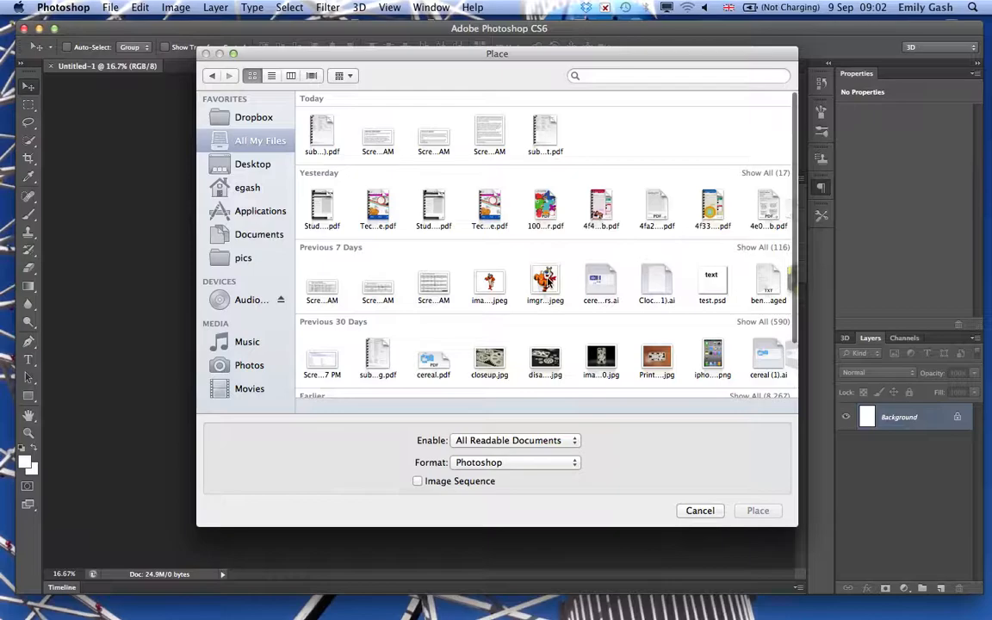
click(546, 281)
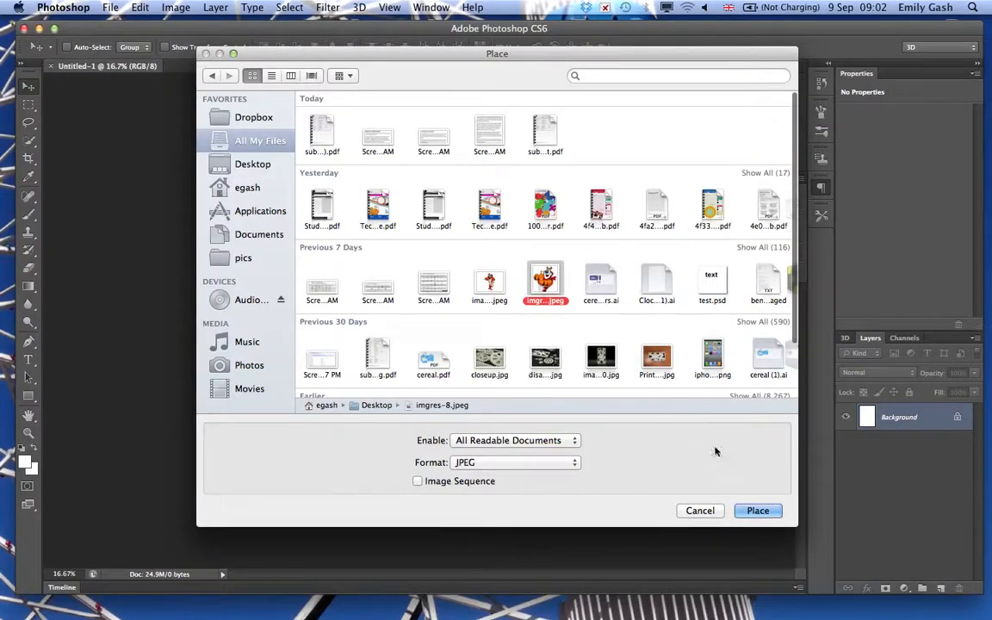
click(764, 513)
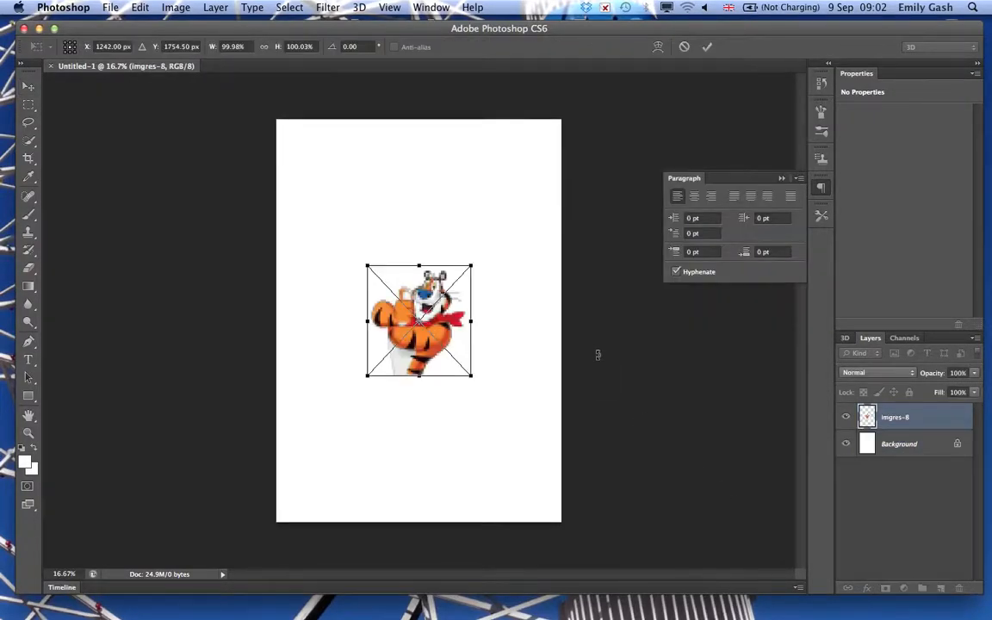
click(708, 47)
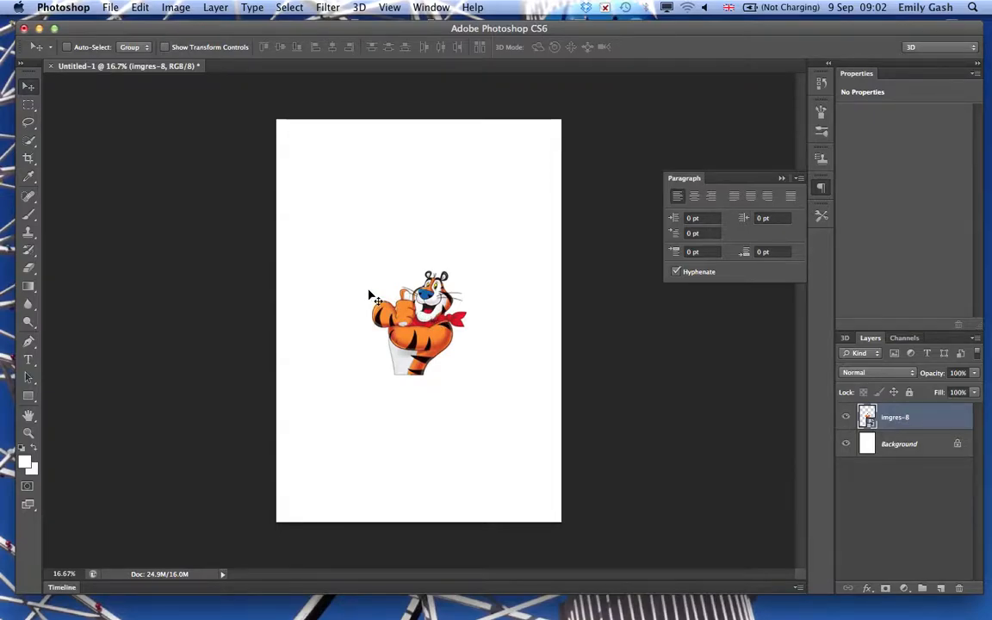
- Start a Quick Selection of the tiger, covering its white belly, raised arm and fist
key(super+plus)
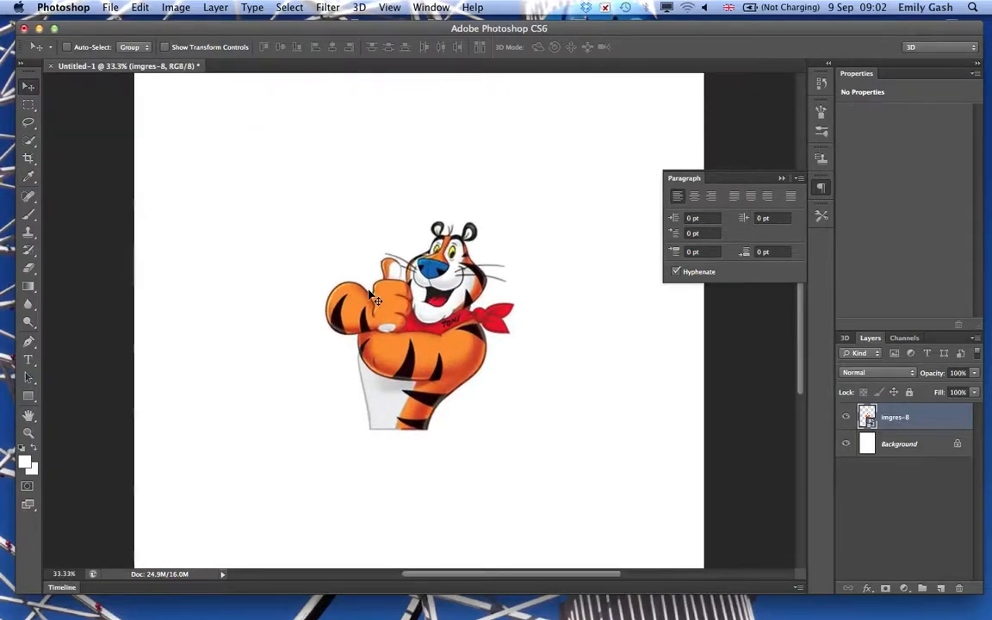
key(super+plus)
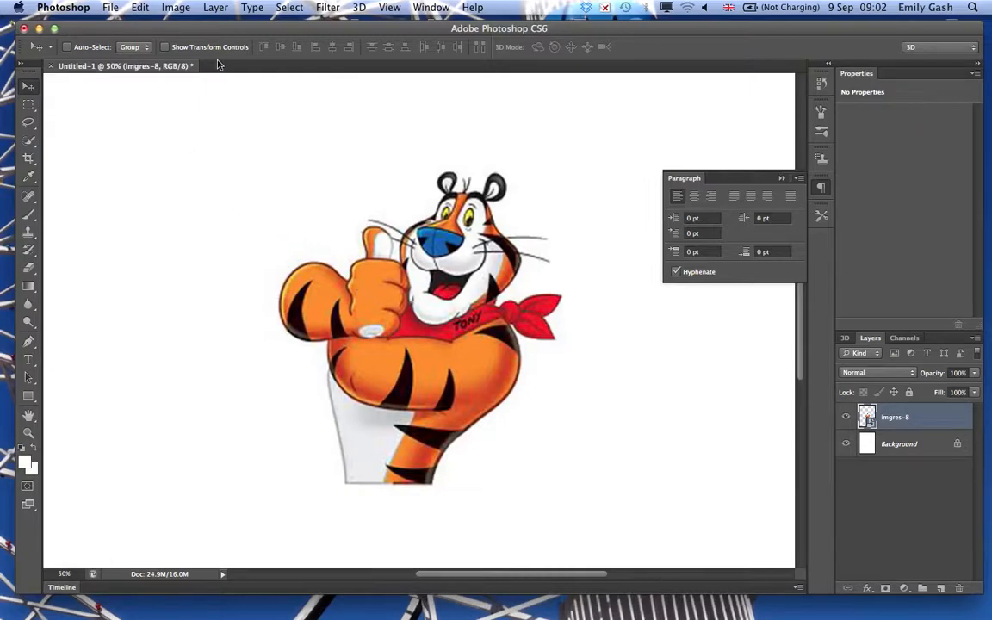
key(super+Tab)
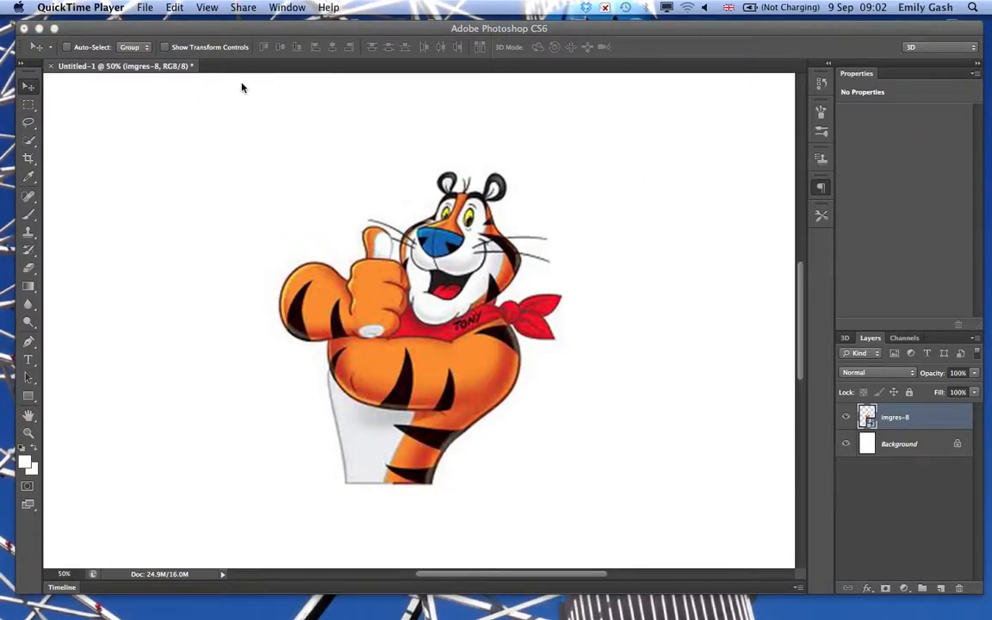
click(25, 147)
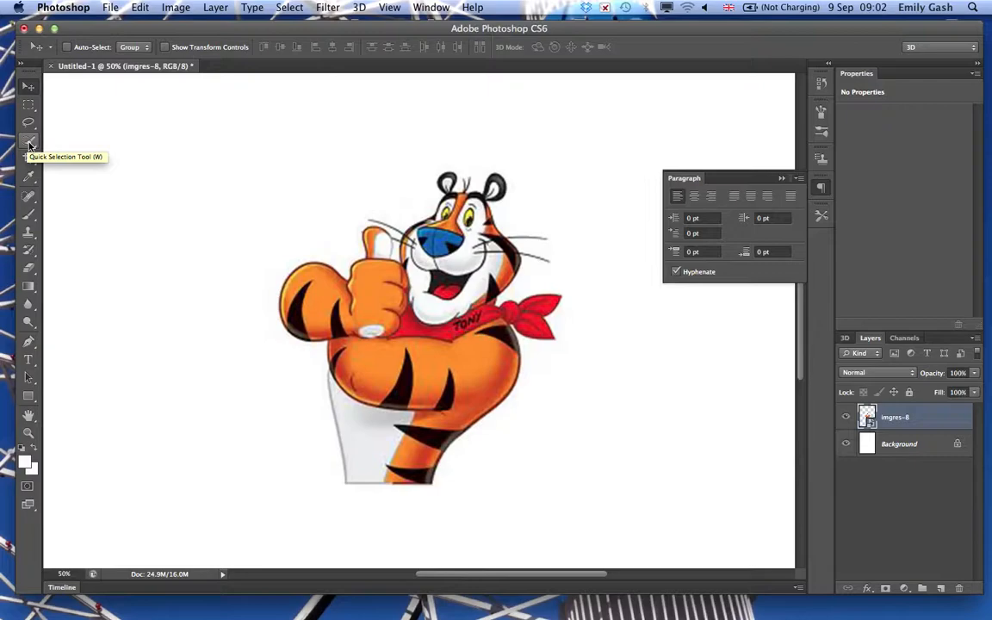
click(29, 143)
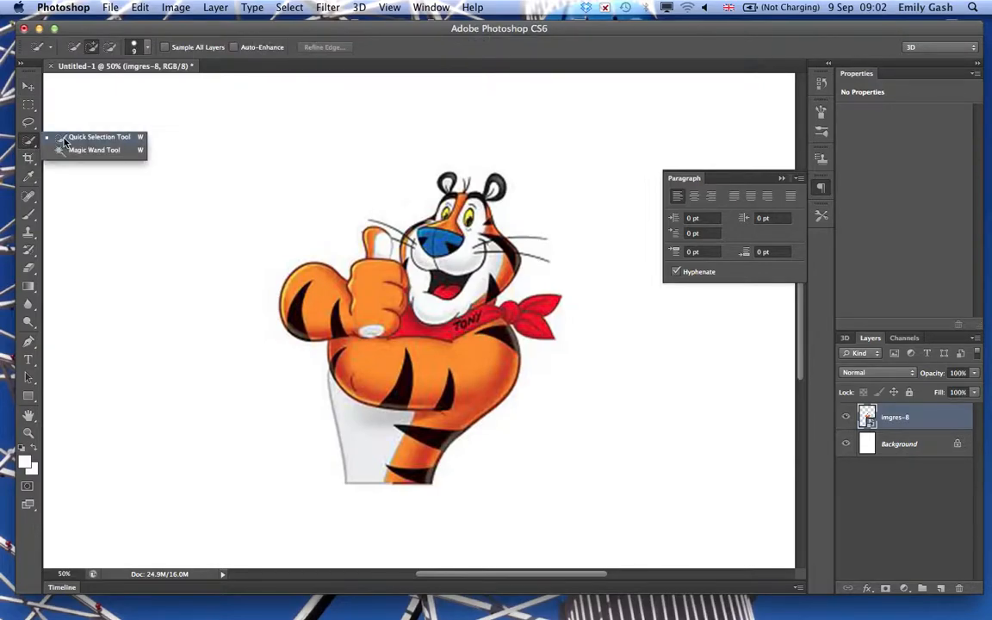
click(64, 138)
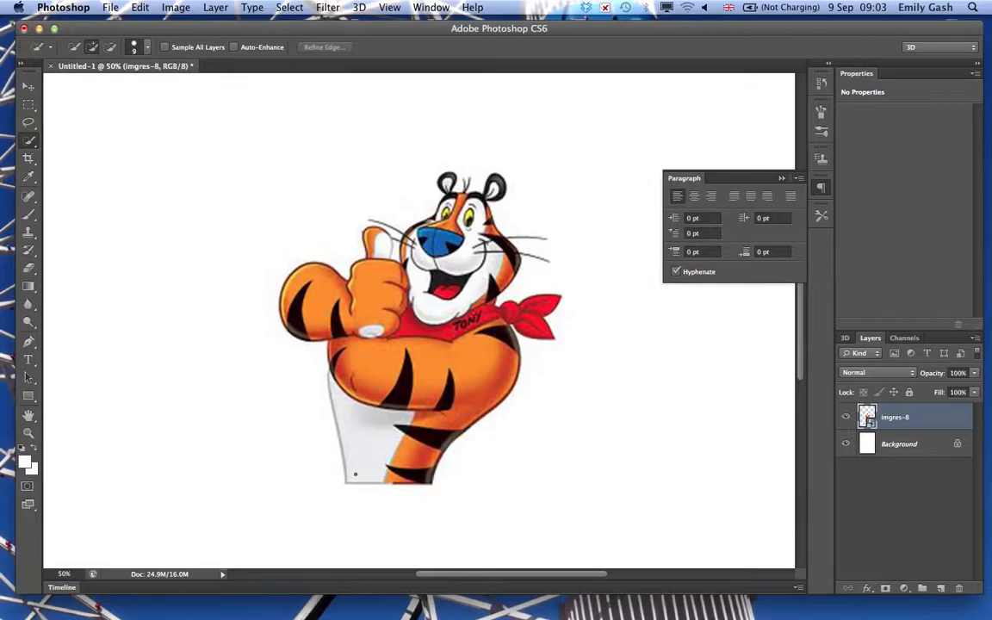
click(355, 472)
mouse_move(344, 373)
mouse_down()
mouse_move(370, 349)
mouse_move(336, 319)
mouse_move(310, 306)
mouse_up()
click(374, 270)
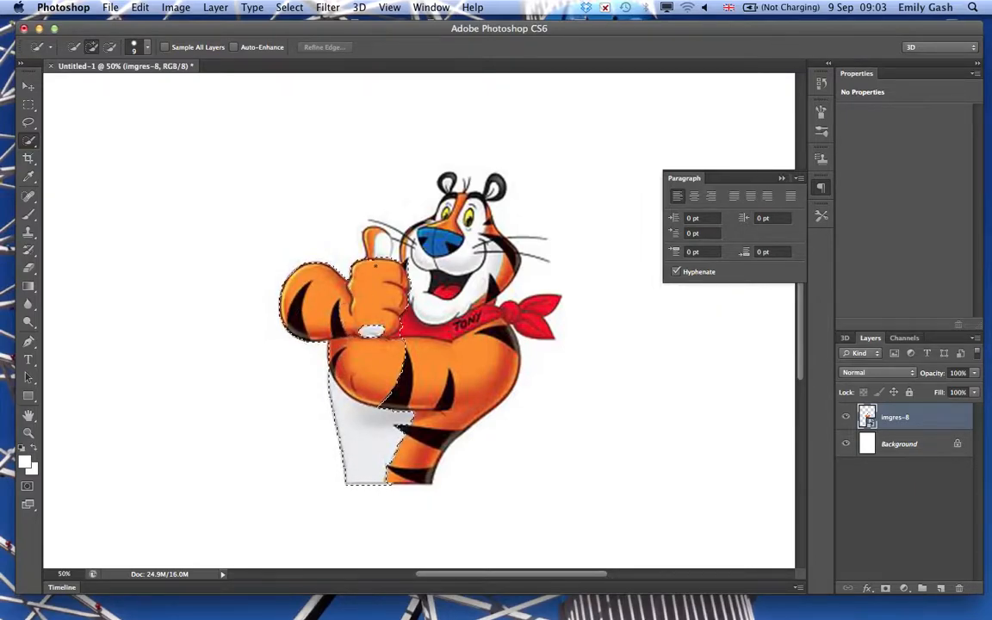
- Extend the selection over the tiger's thumb, head, red scarf and remaining body, subtracting stray areas outside its outline
click(376, 248)
click(418, 255)
click(419, 248)
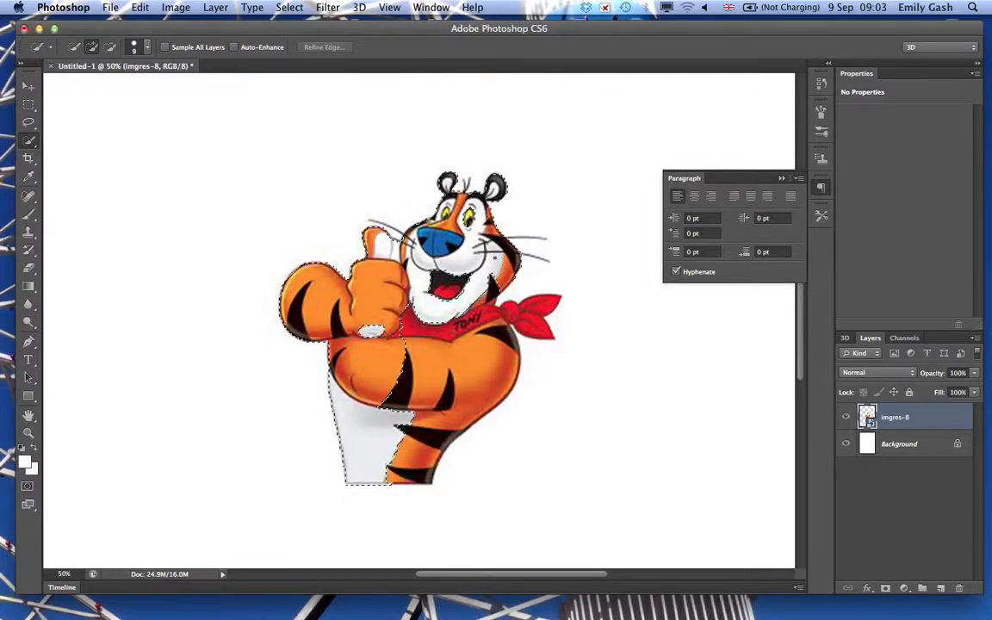
drag(428, 329, 532, 316)
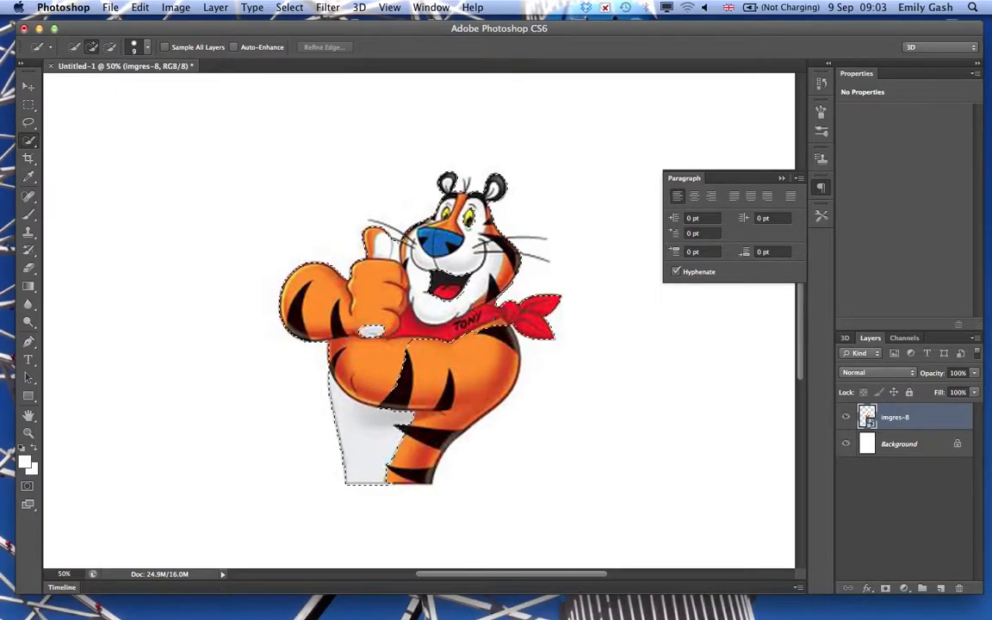
mouse_move(405, 361)
mouse_down()
mouse_move(469, 379)
mouse_move(441, 431)
mouse_move(469, 435)
mouse_up()
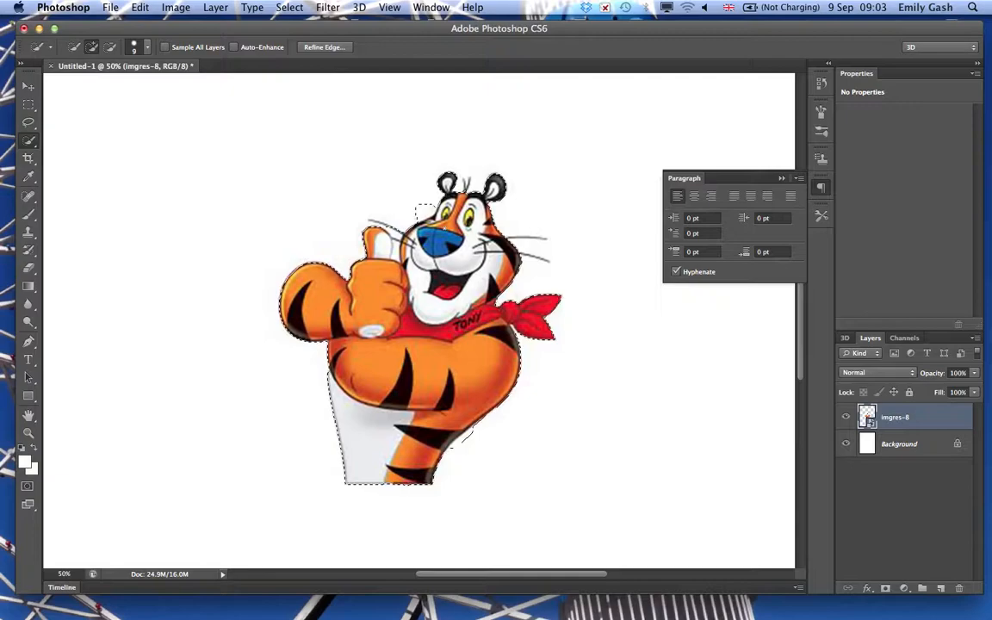
key(alt)
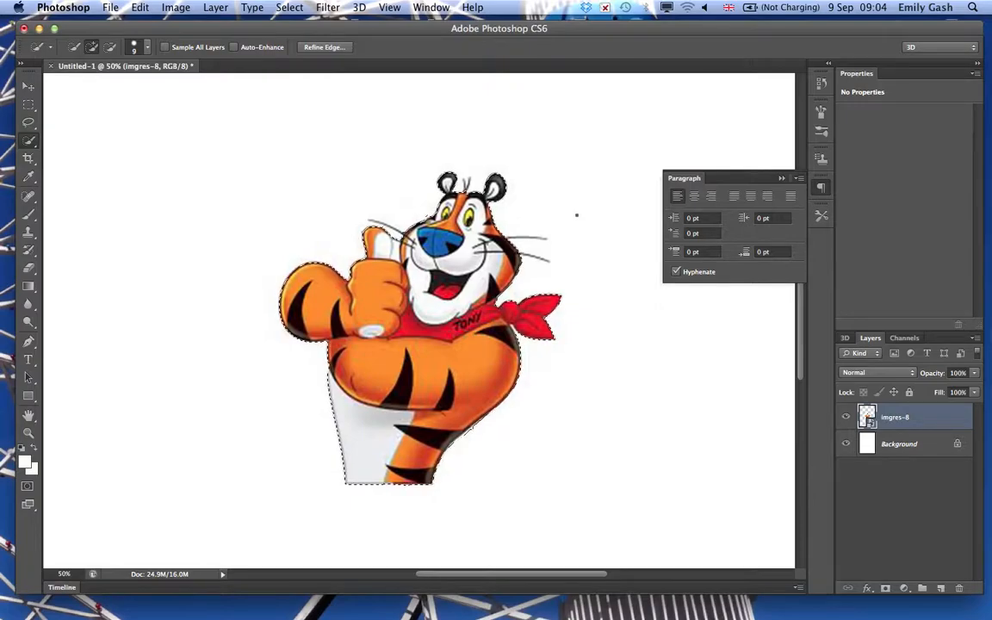
- Refine the selection edge with Smooth 36 and Feather 6.9 px, and output the tiger to a new layer
click(332, 49)
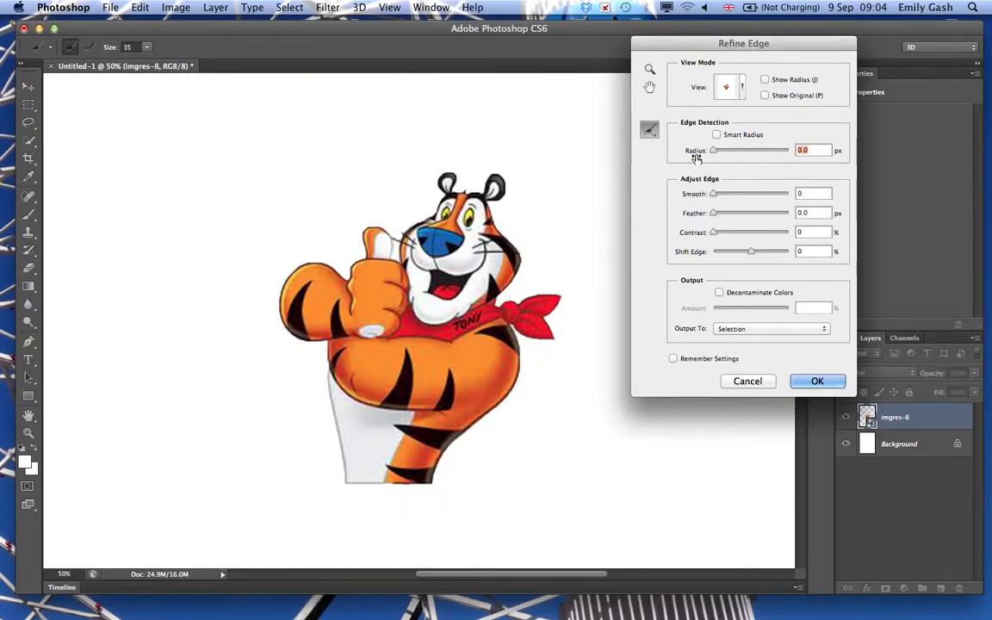
drag(713, 194, 741, 194)
drag(726, 215, 737, 214)
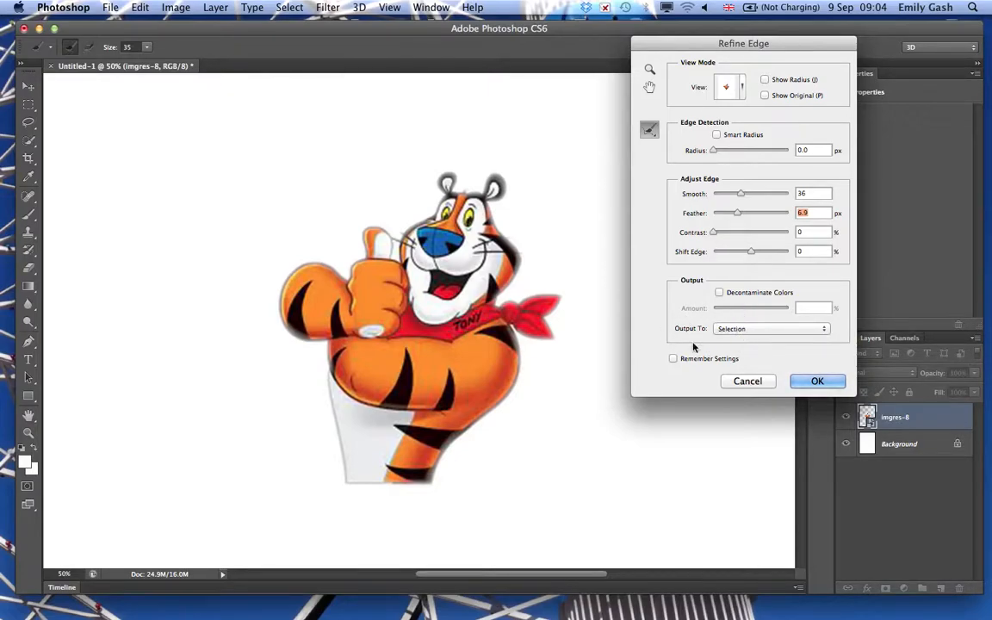
click(769, 329)
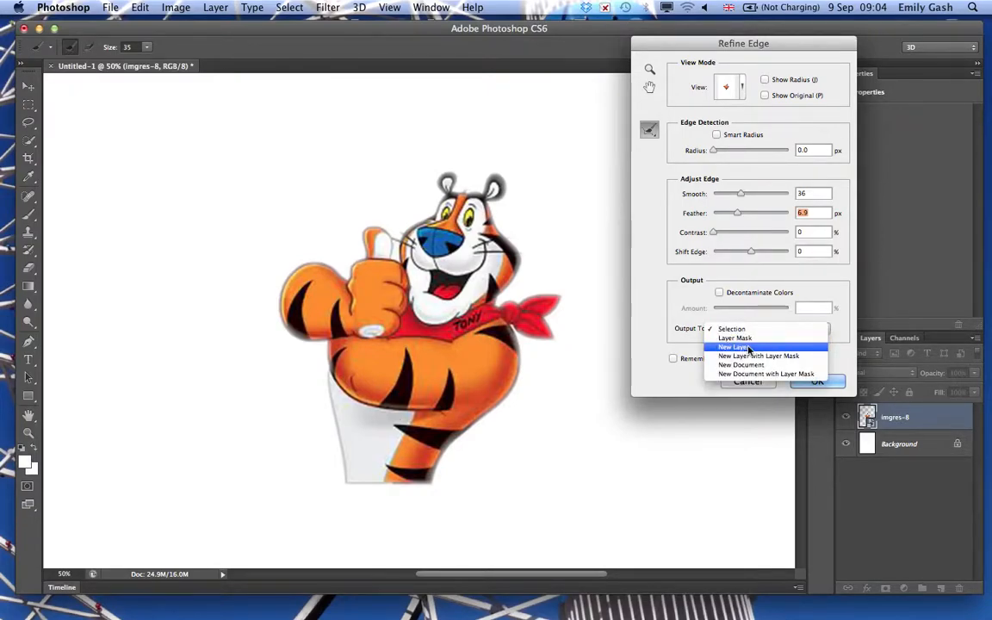
click(755, 348)
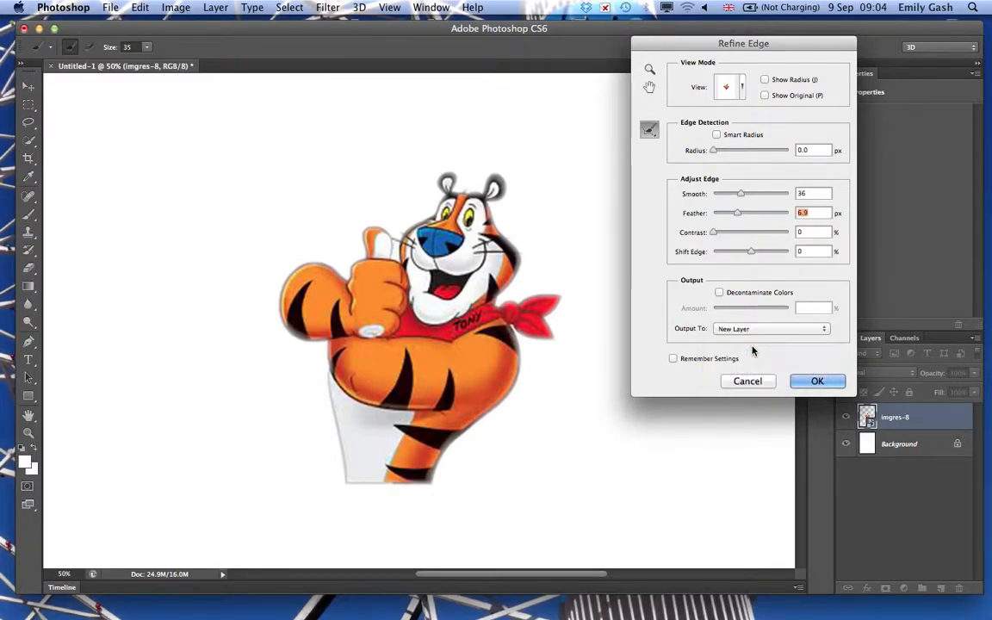
click(814, 383)
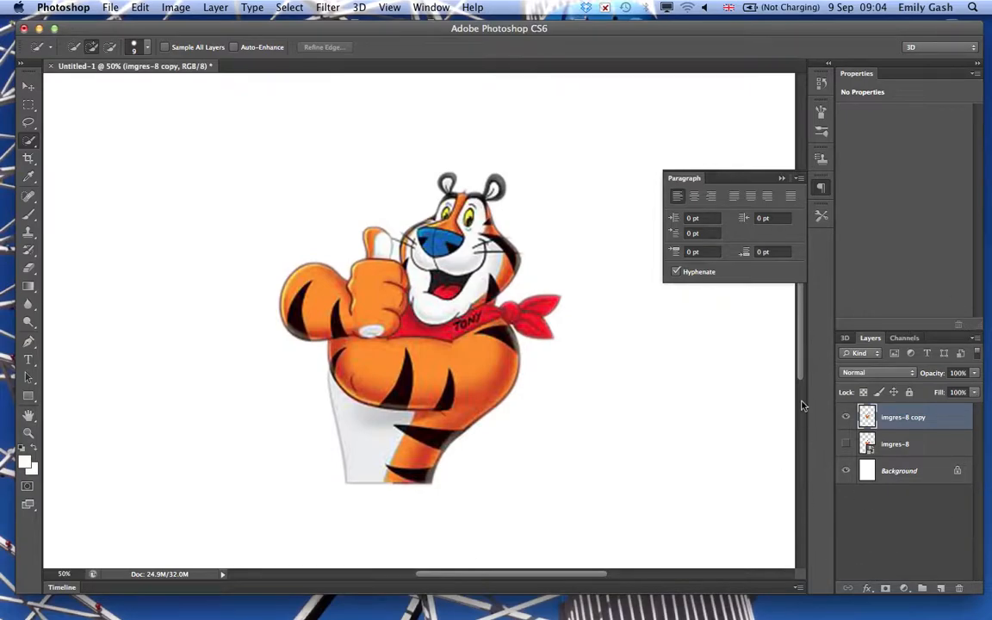
- Delete the original imgres-8 layer and the white Background layer, keeping only the cut-out tiger layer
click(896, 448)
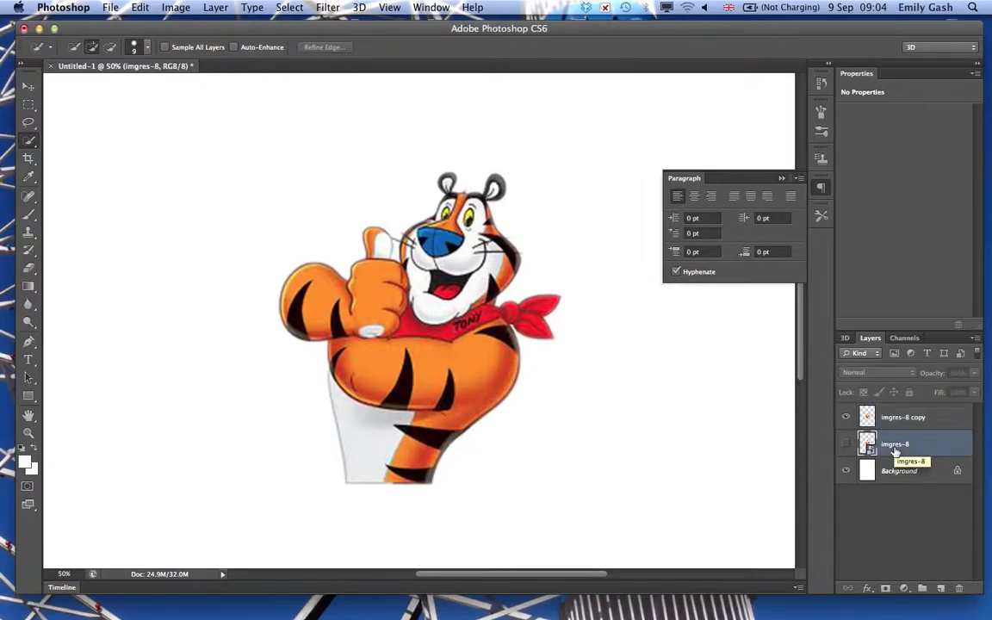
key(Delete)
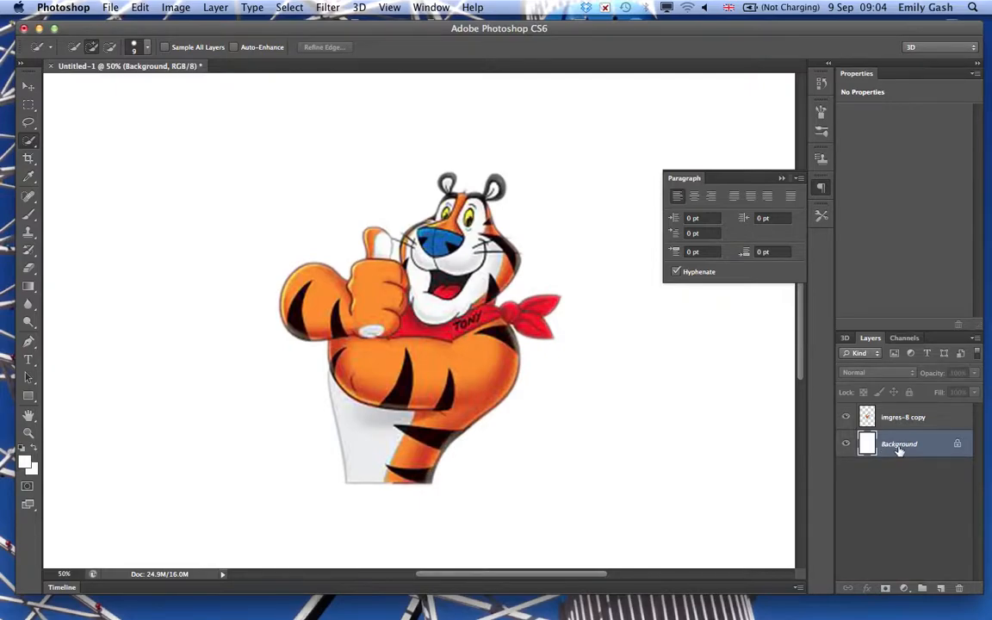
key(Delete)
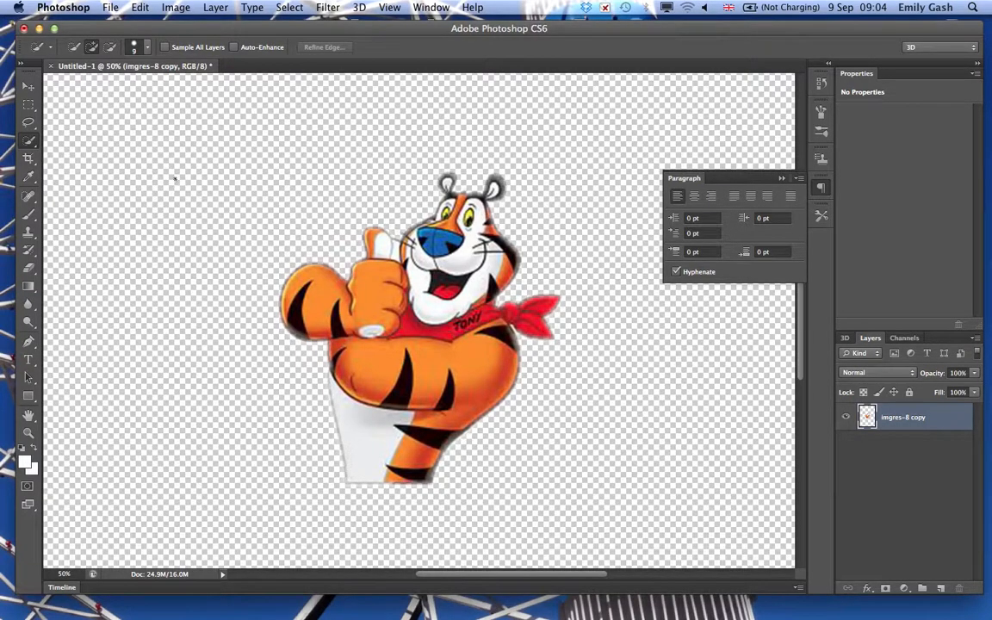
click(103, 7)
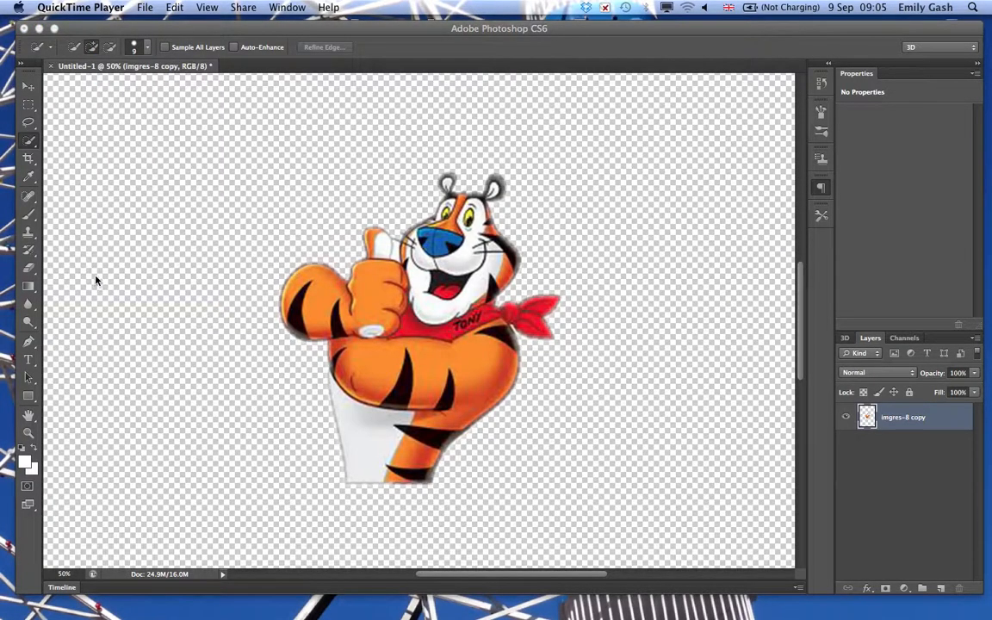
click(142, 6)
click(150, 167)
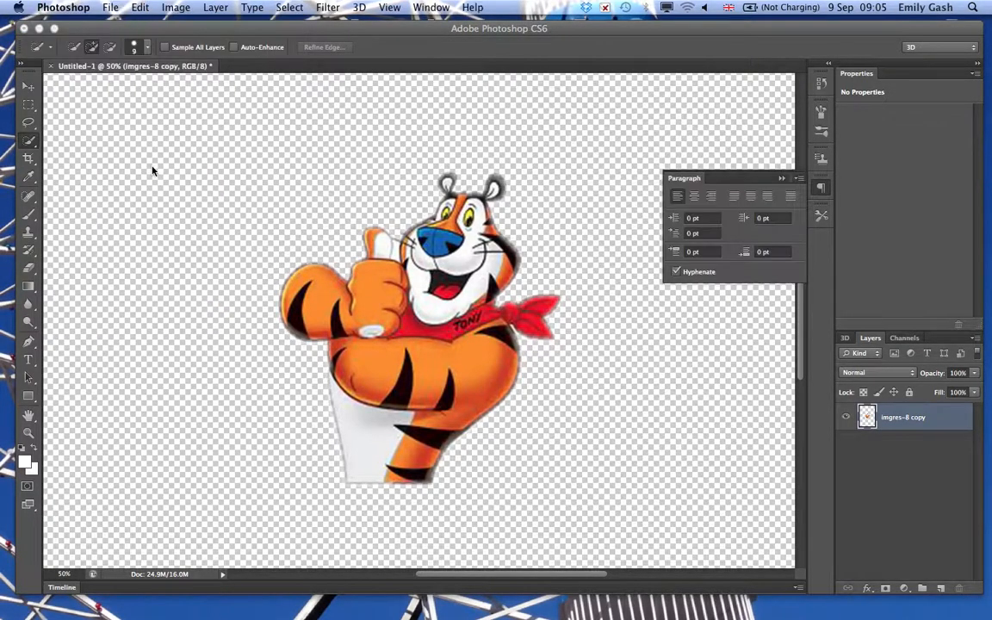
- Save a PNG copy named "tony the tiger.png" to the Desktop with Smallest / Slow compression and no interlacing
click(106, 7)
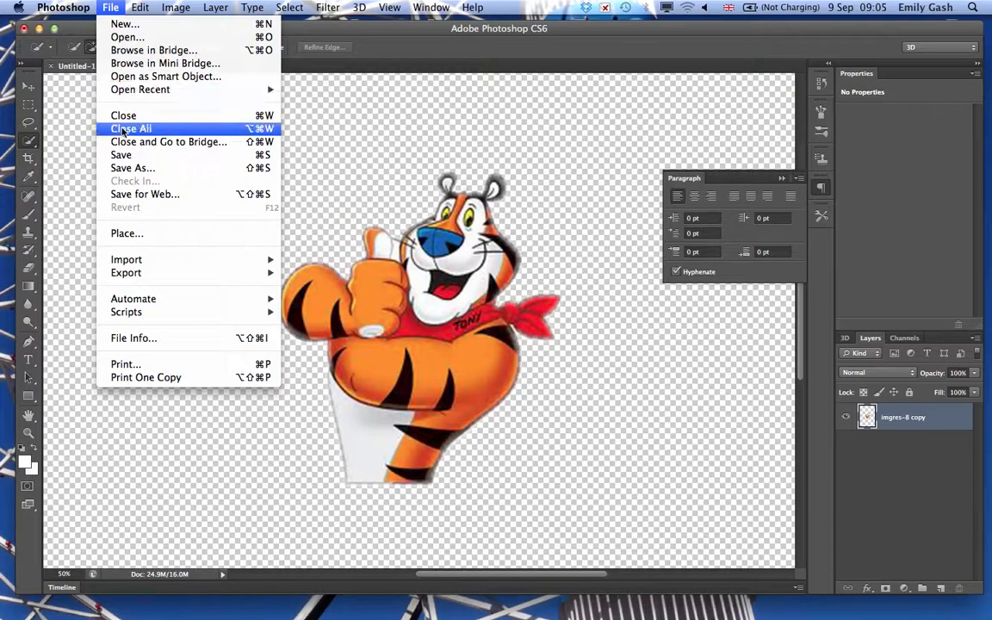
click(123, 169)
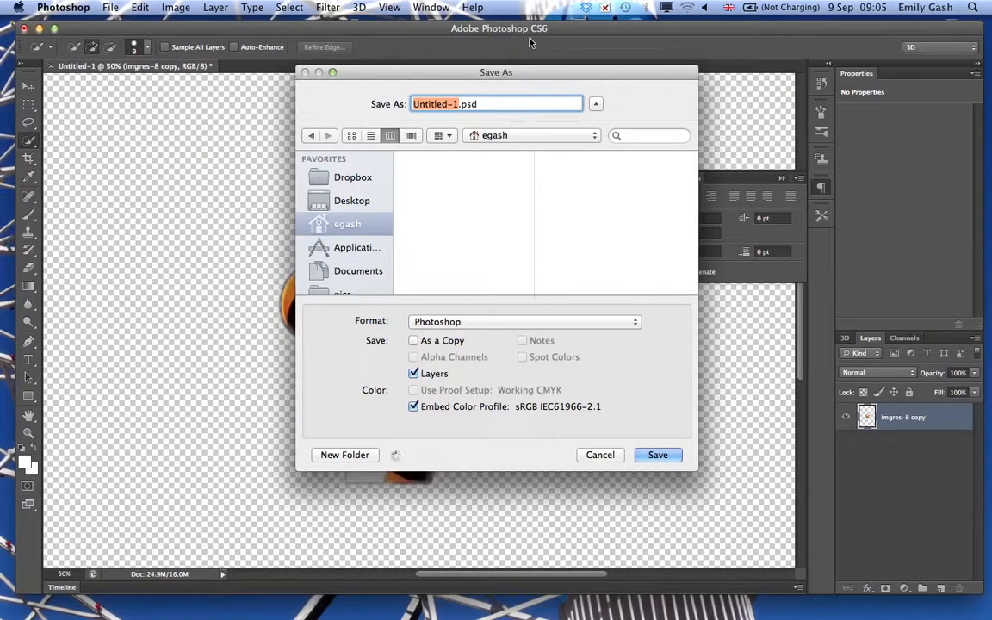
drag(462, 80, 534, 82)
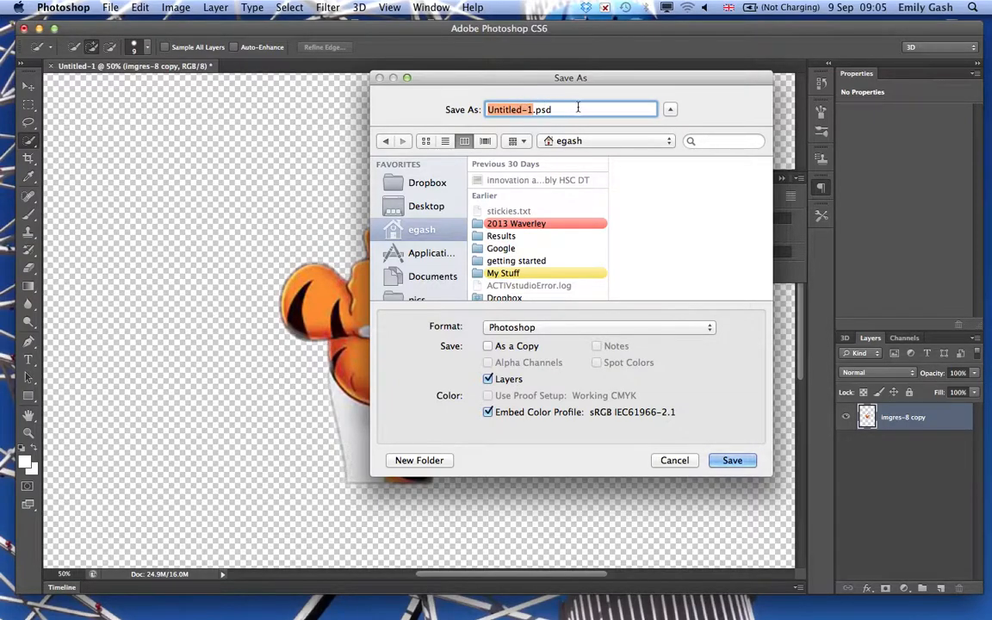
click(516, 327)
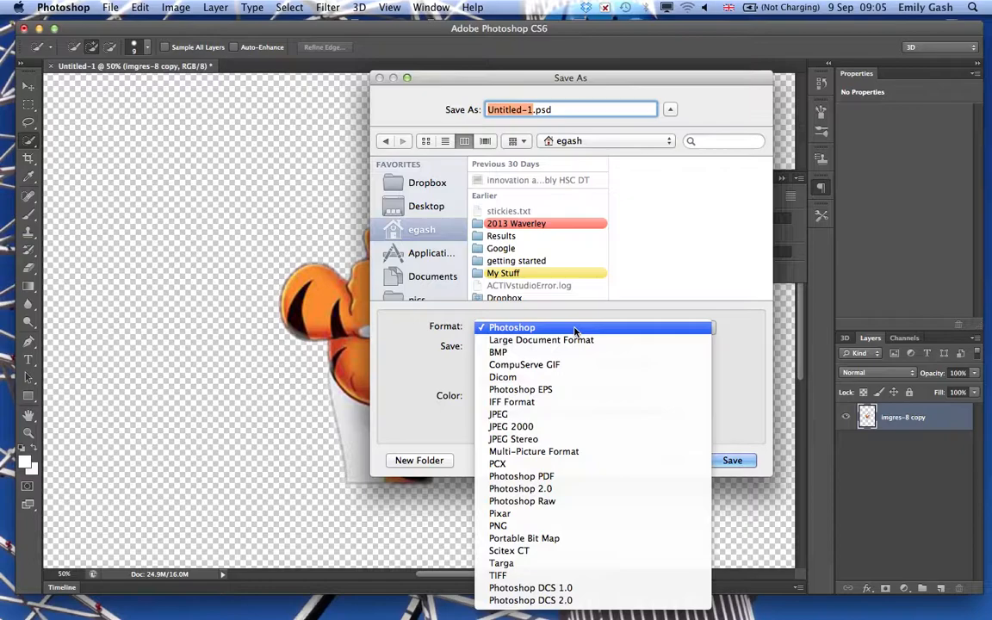
click(529, 526)
text(tony the tiger.png)
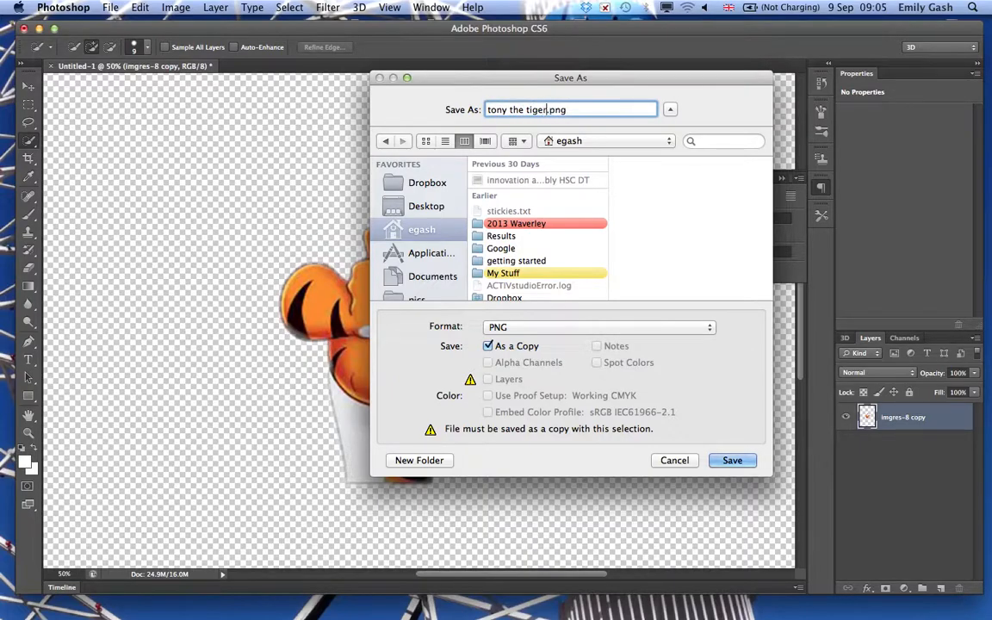
click(426, 207)
click(732, 459)
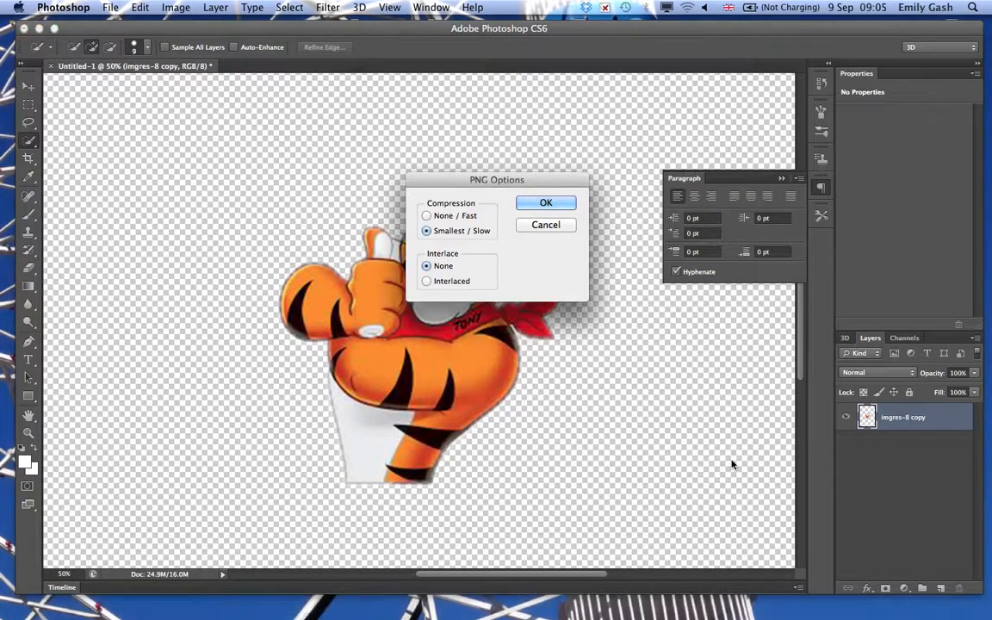
click(545, 205)
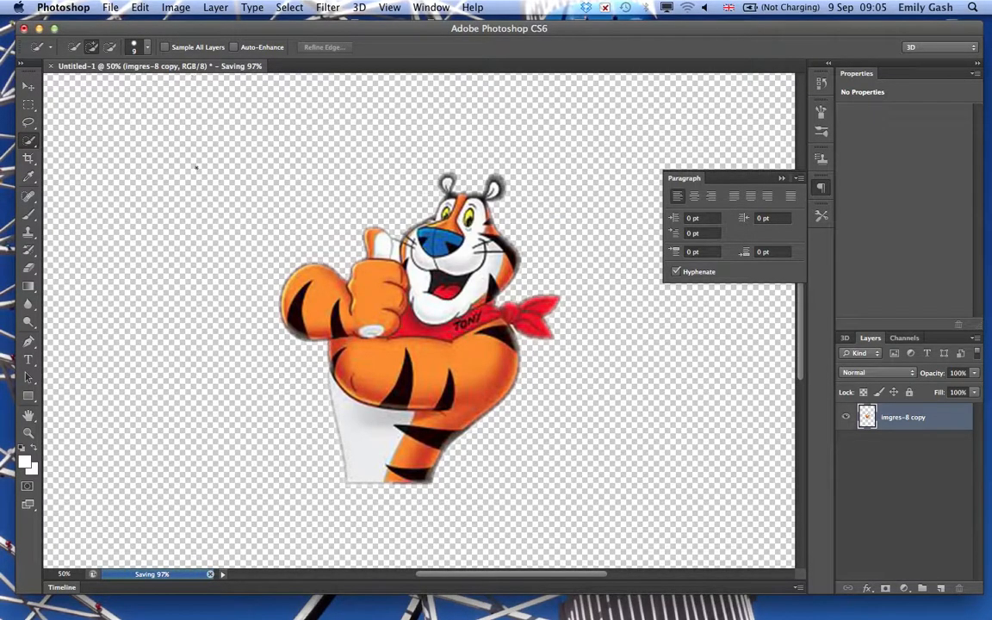
mouse_move(2, 504)
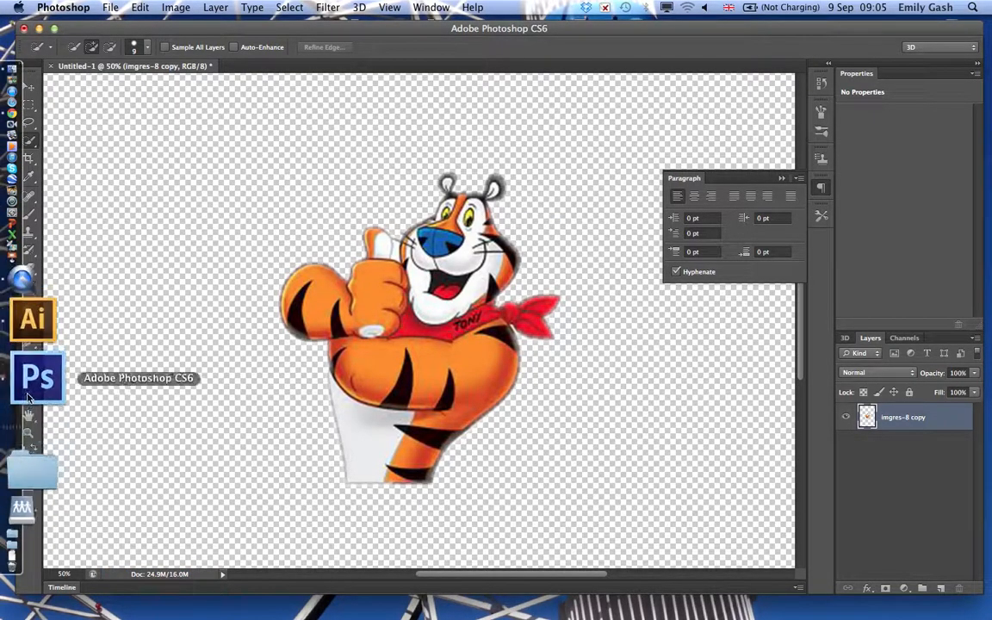
- Switch to Illustrator and open the recent file cereal (1).ai, ignoring its missing linked images
click(35, 381)
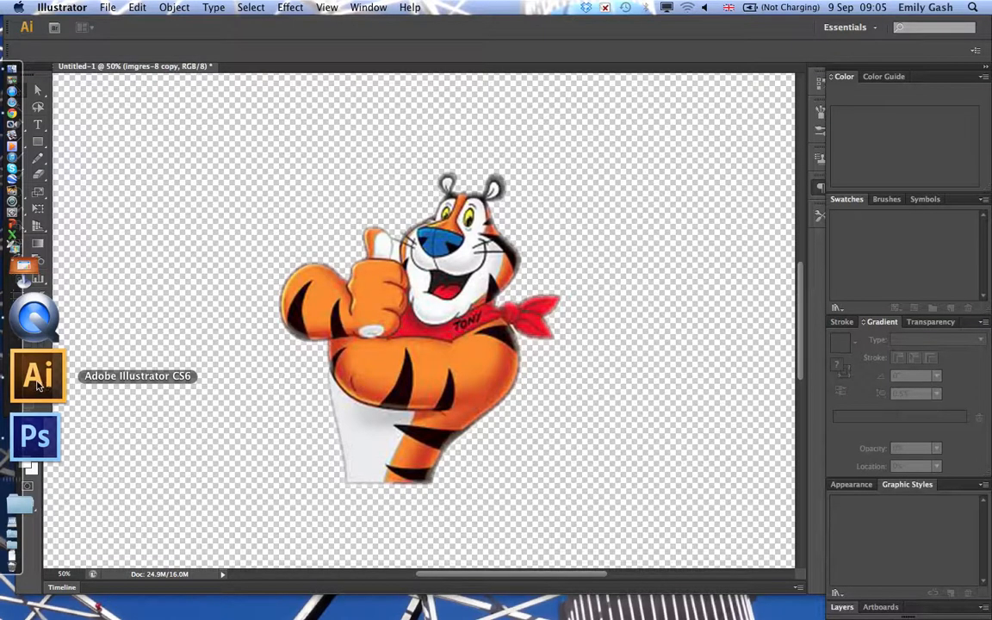
click(108, 10)
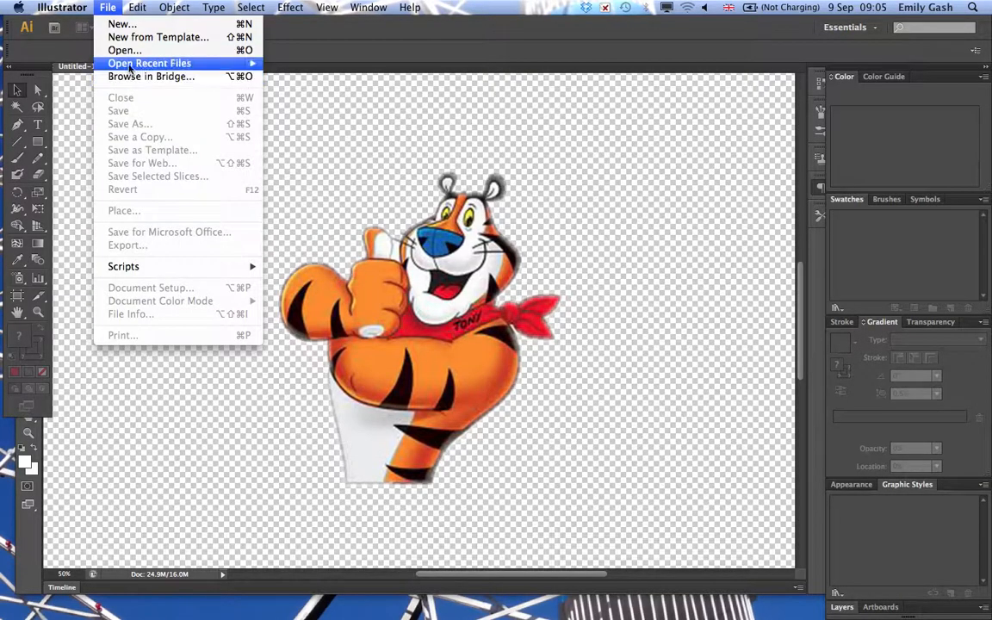
mouse_move(119, 64)
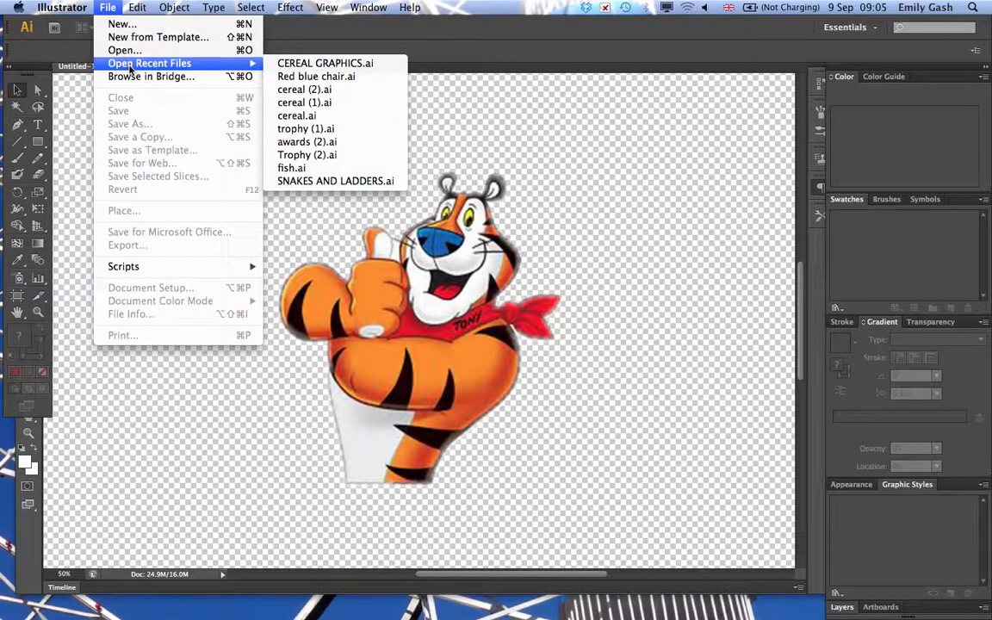
click(294, 102)
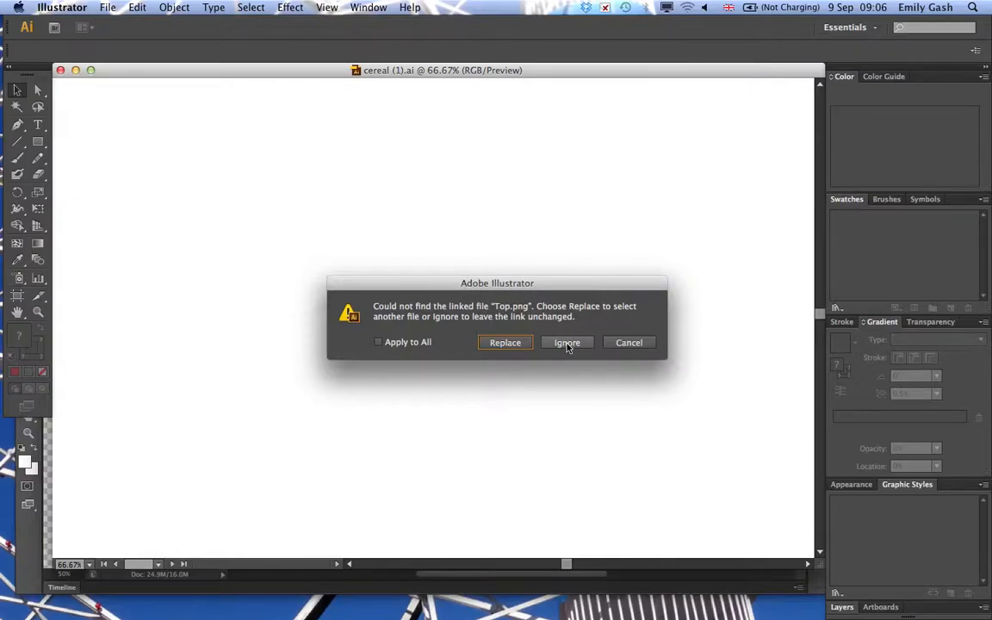
click(567, 344)
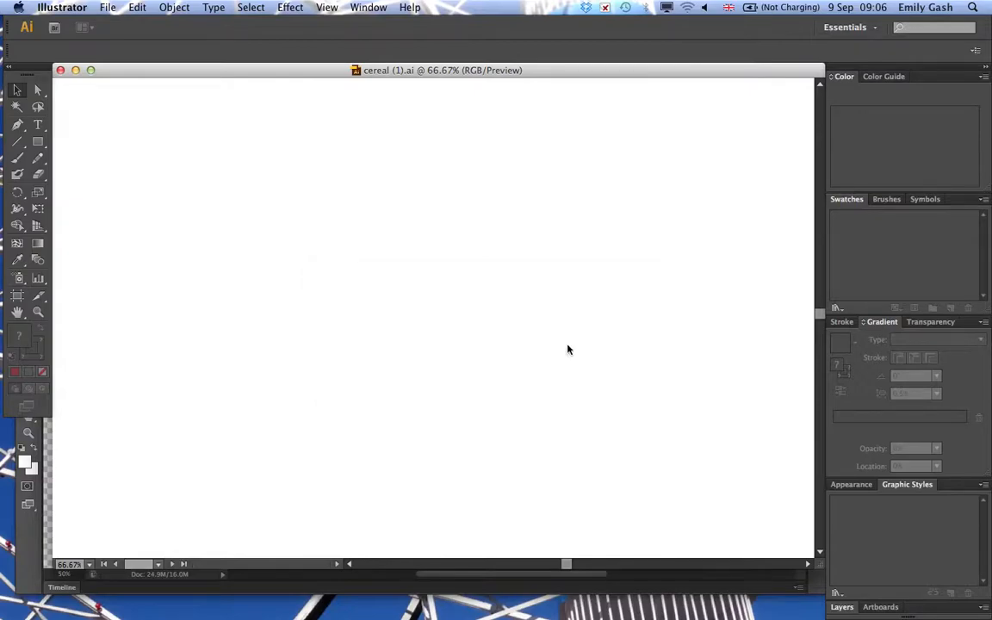
click(567, 343)
click(567, 344)
click(567, 343)
click(567, 343)
click(566, 343)
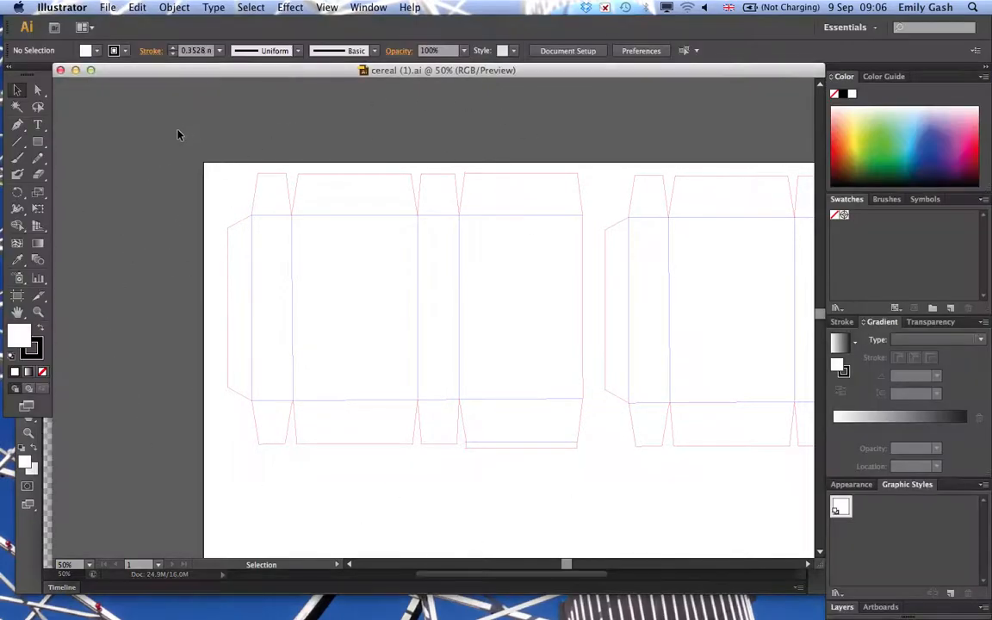
- Draw a rectangle covering the first large front panel of the left box net and fill it with dark blue
click(38, 143)
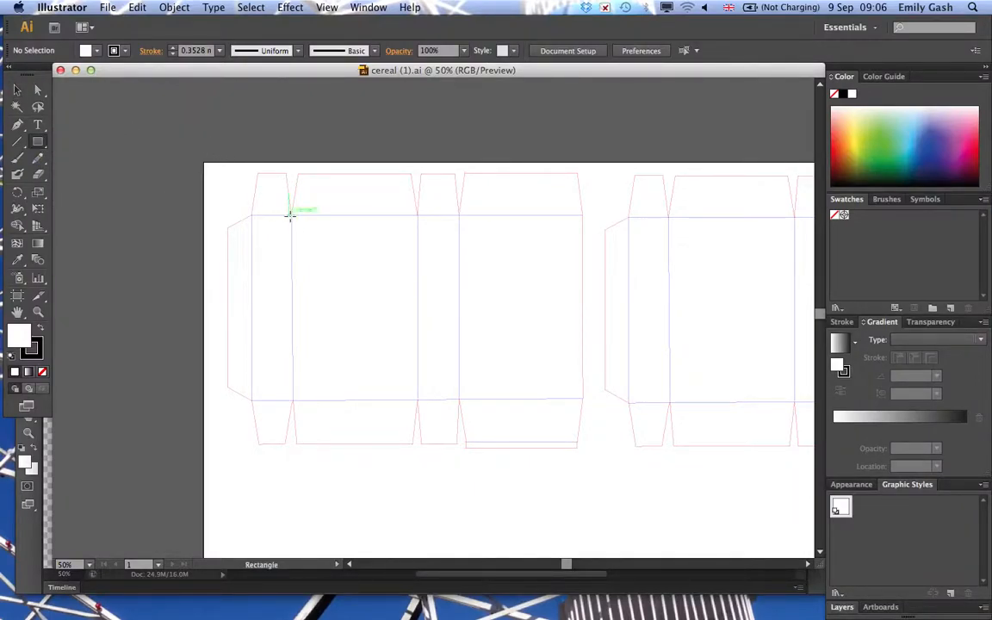
drag(292, 216, 418, 400)
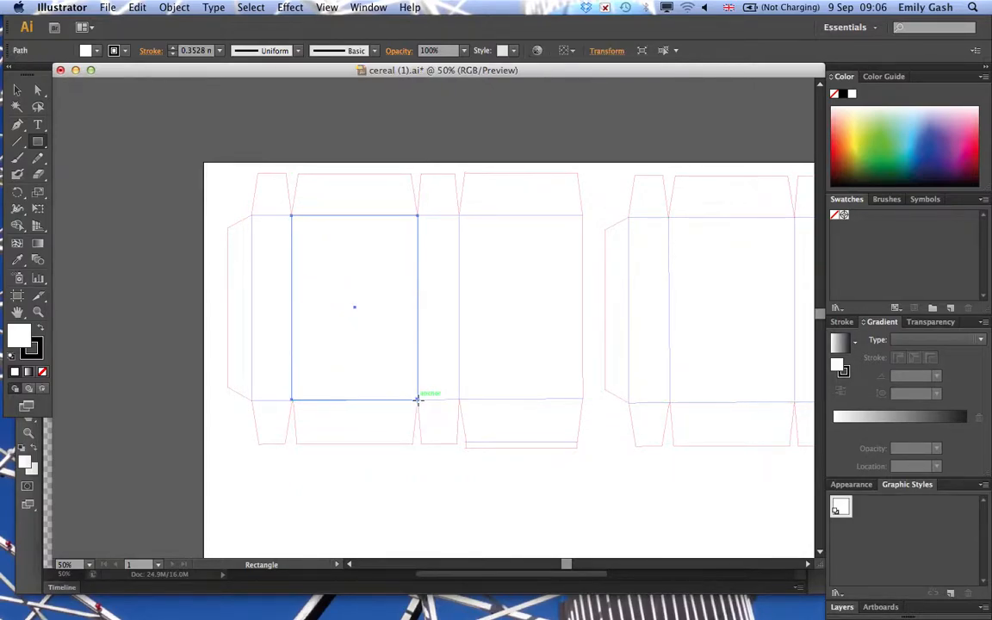
click(98, 52)
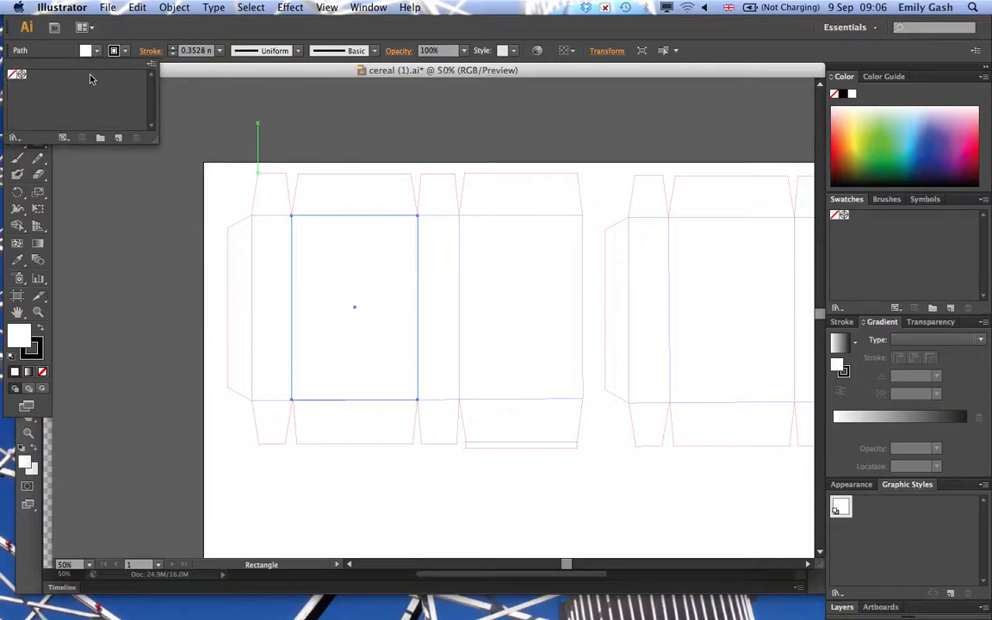
click(881, 78)
click(844, 77)
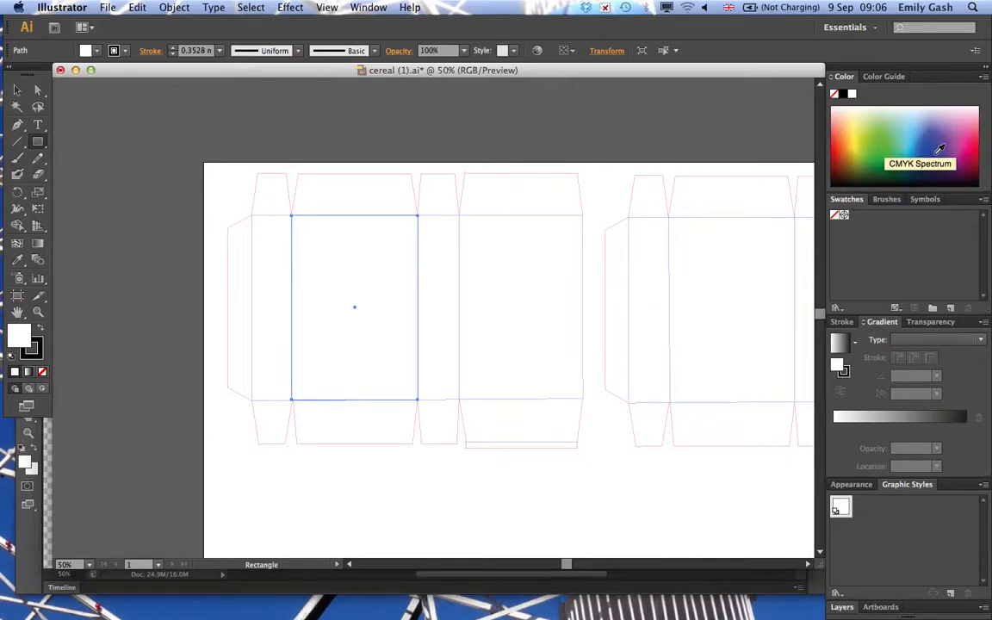
click(935, 147)
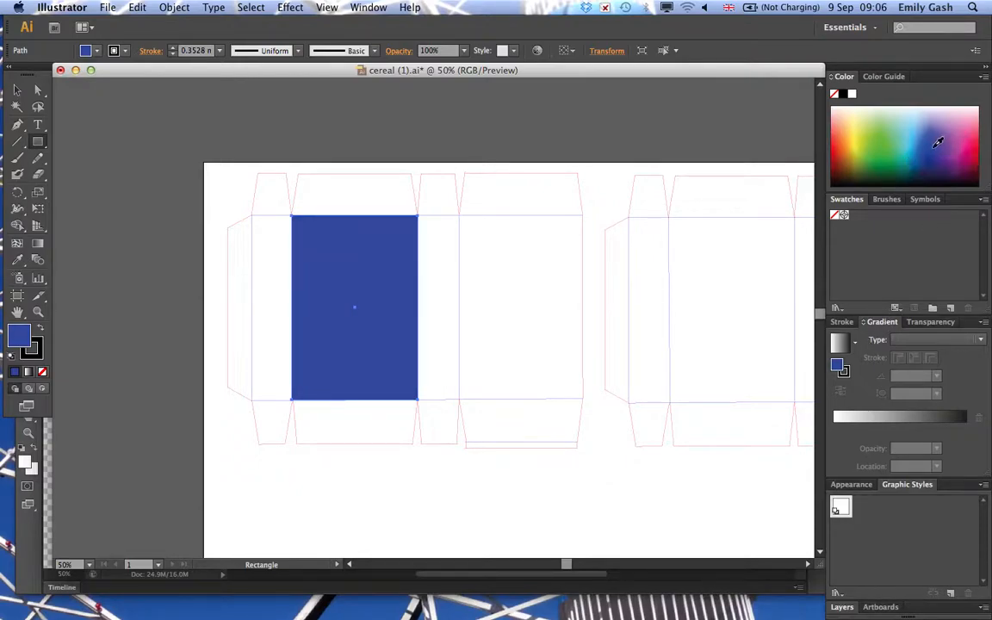
click(900, 165)
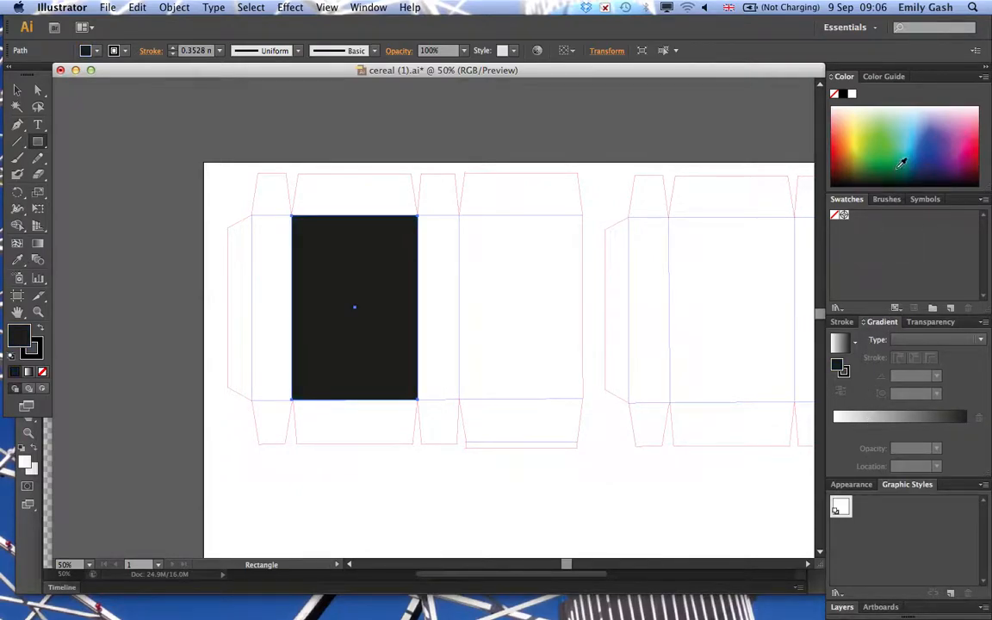
click(930, 156)
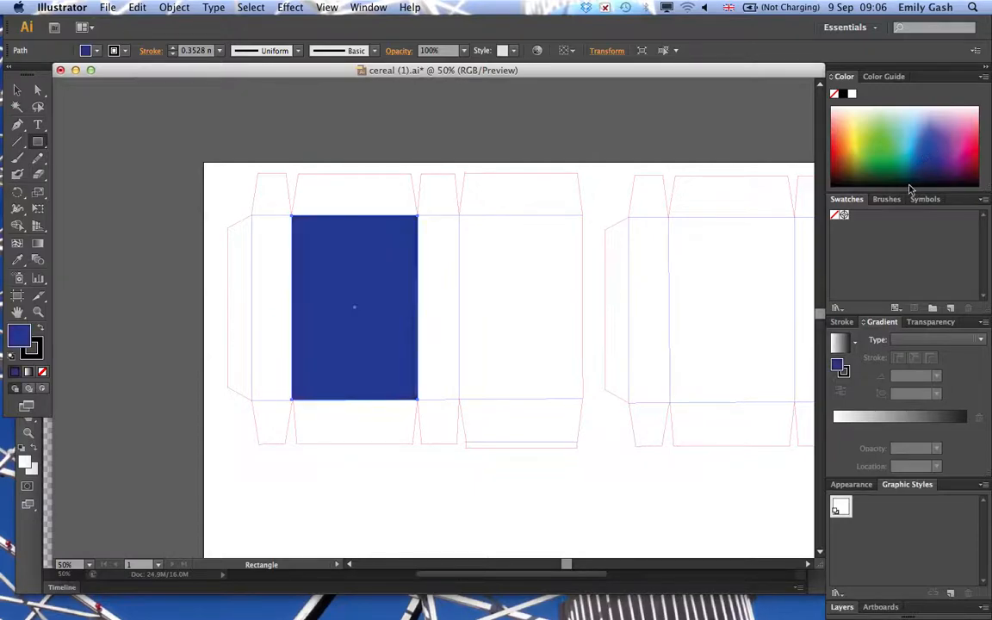
- Give the rectangle a linear white-to-blue gradient, removing the black stop and placing the blue stop at 91.8% and the midpoint at 40.5%
click(878, 77)
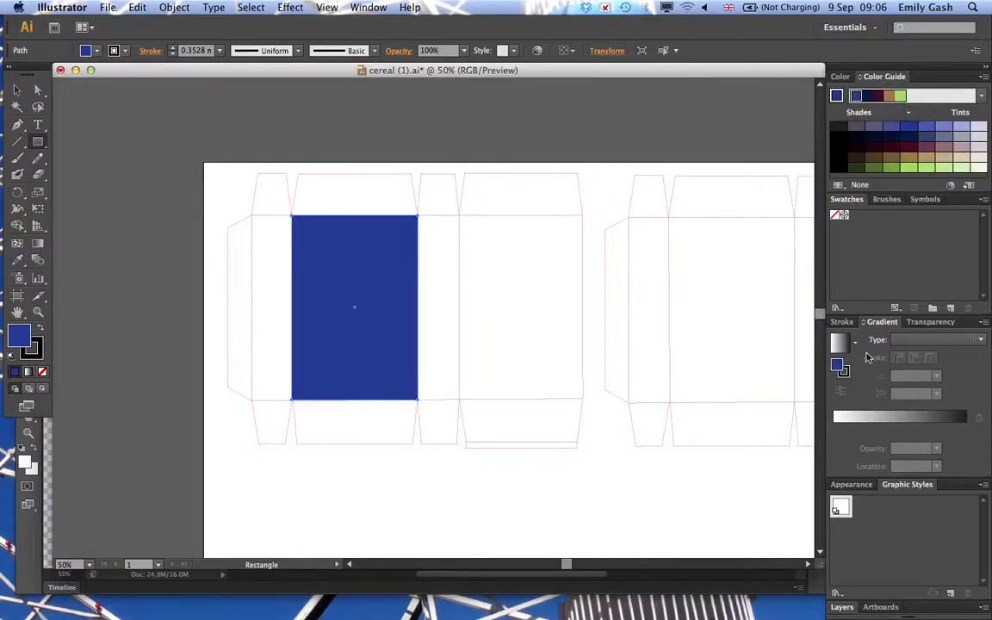
click(866, 422)
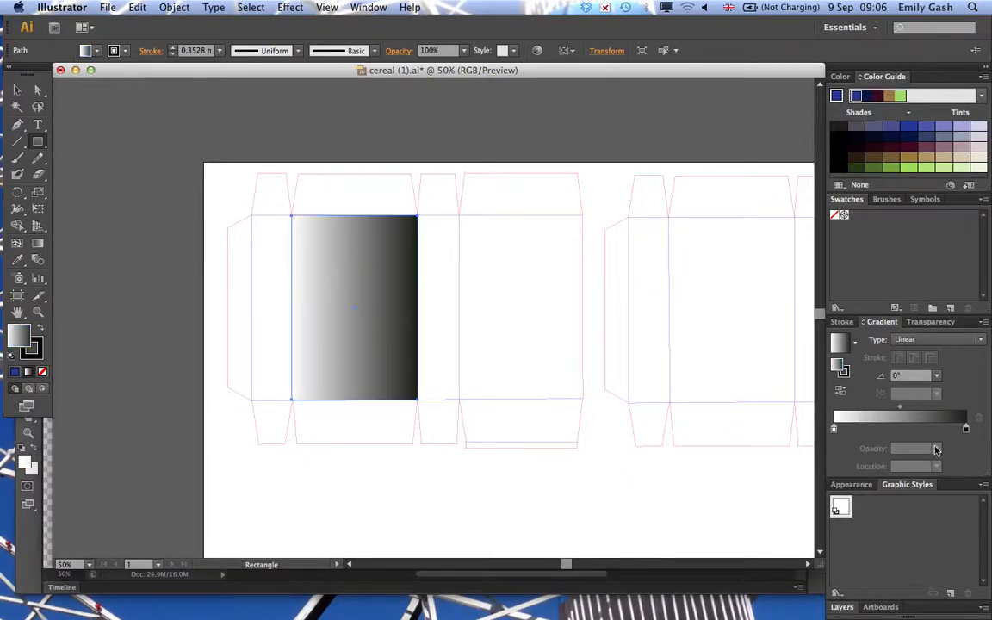
mouse_move(967, 433)
mouse_down()
mouse_move(856, 432)
mouse_move(954, 430)
mouse_up()
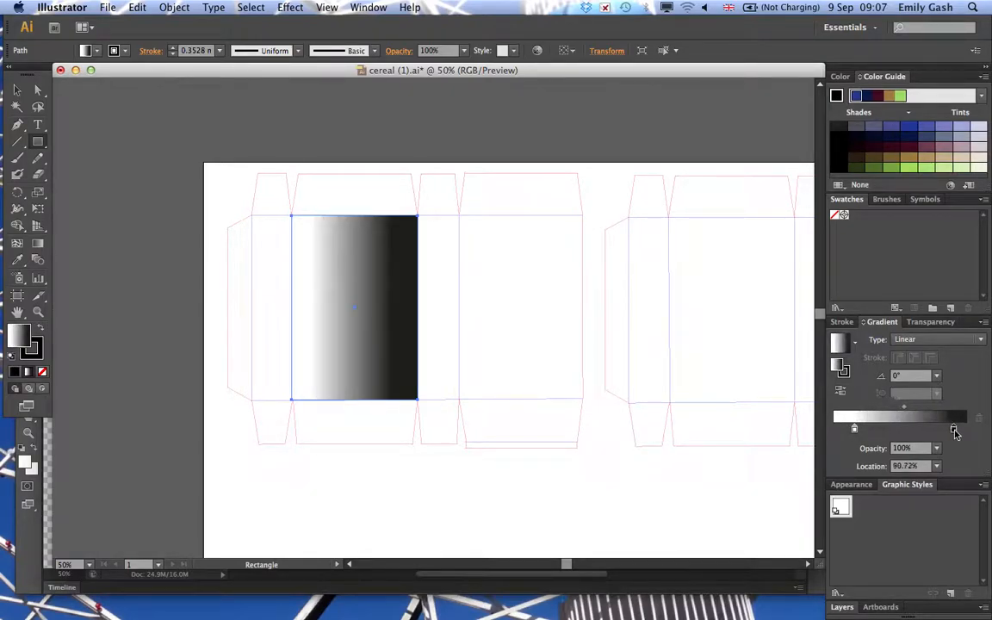
click(909, 131)
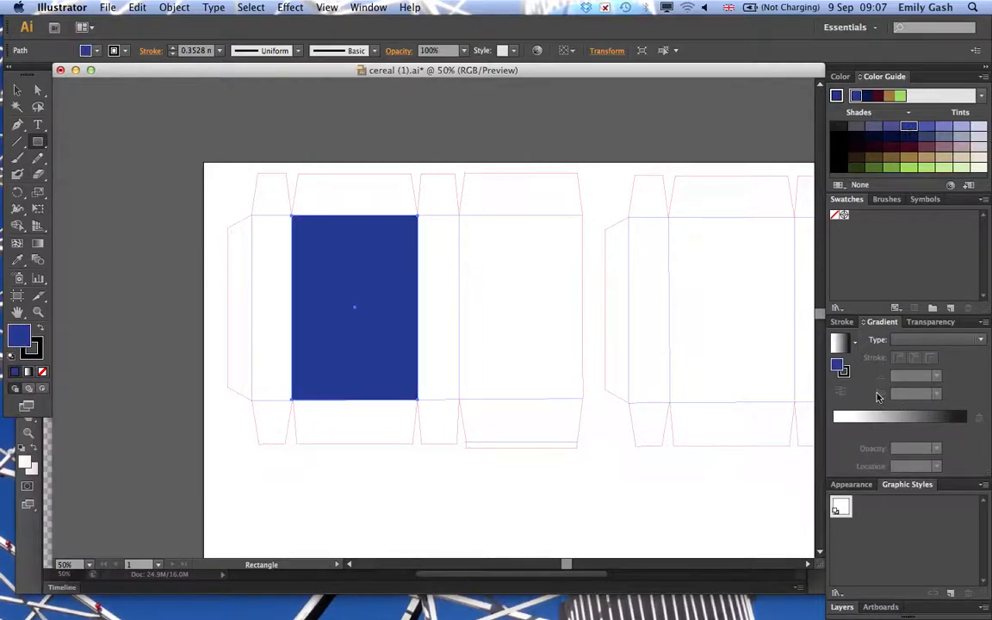
drag(907, 130, 867, 427)
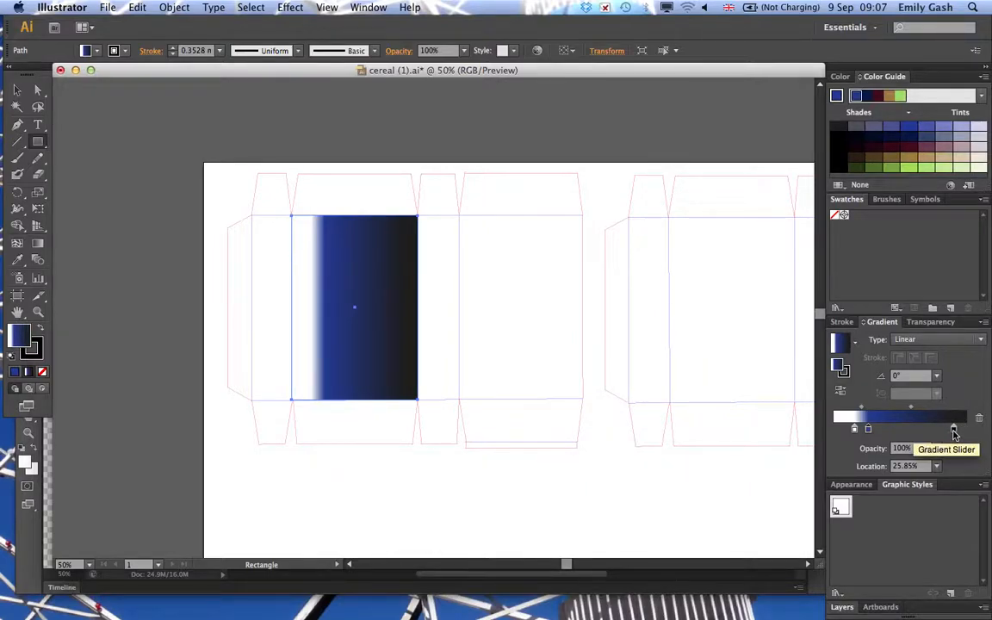
drag(954, 430, 938, 464)
drag(867, 428, 955, 433)
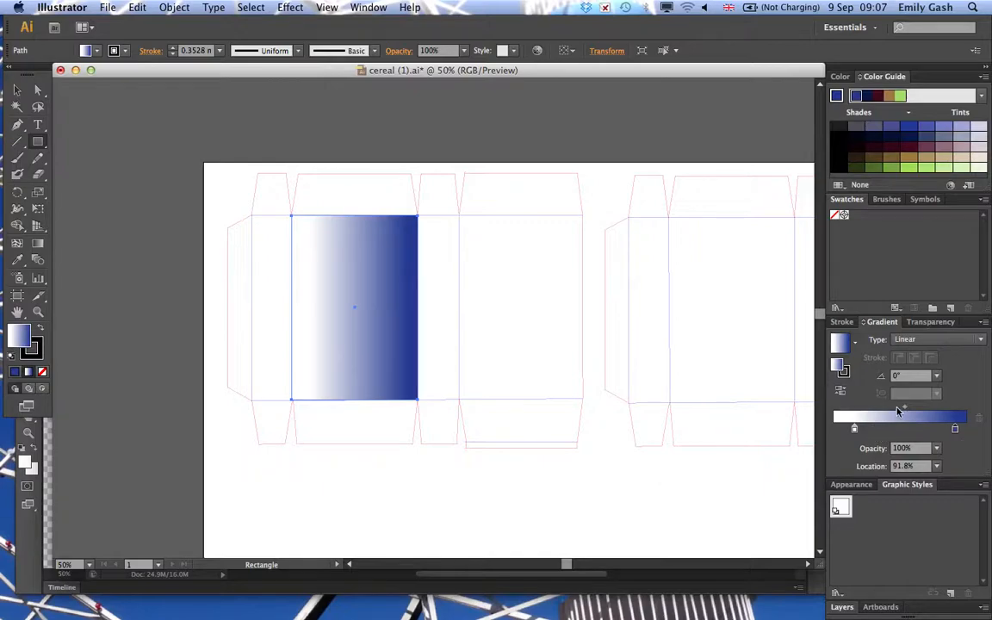
drag(902, 411, 895, 411)
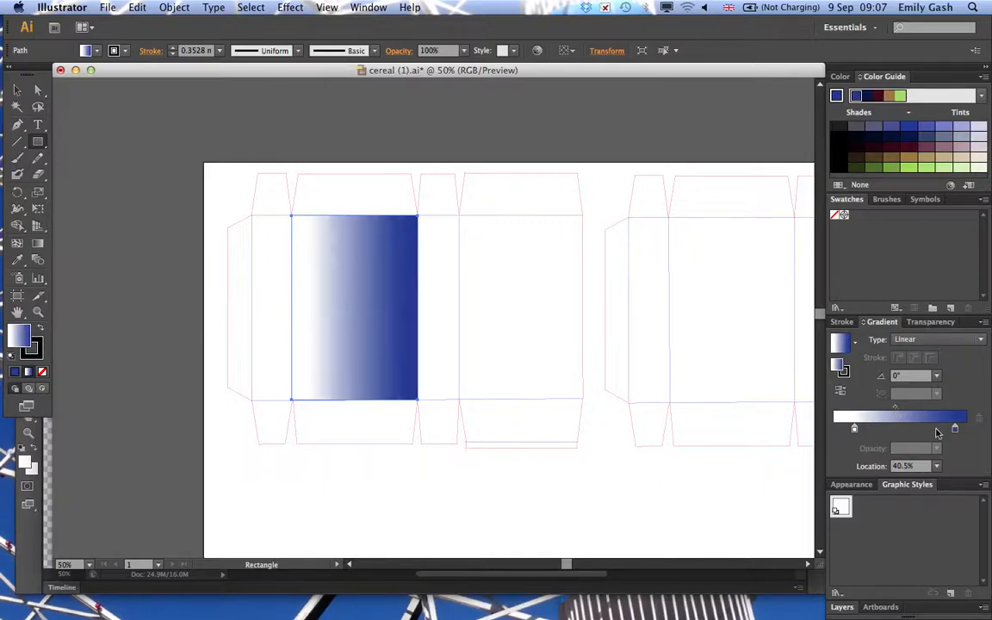
- Make the gradient blue-white-blue by adding a blue stop at its start, centring the white stop and setting the first midpoint to 48.46%
drag(909, 128, 949, 412)
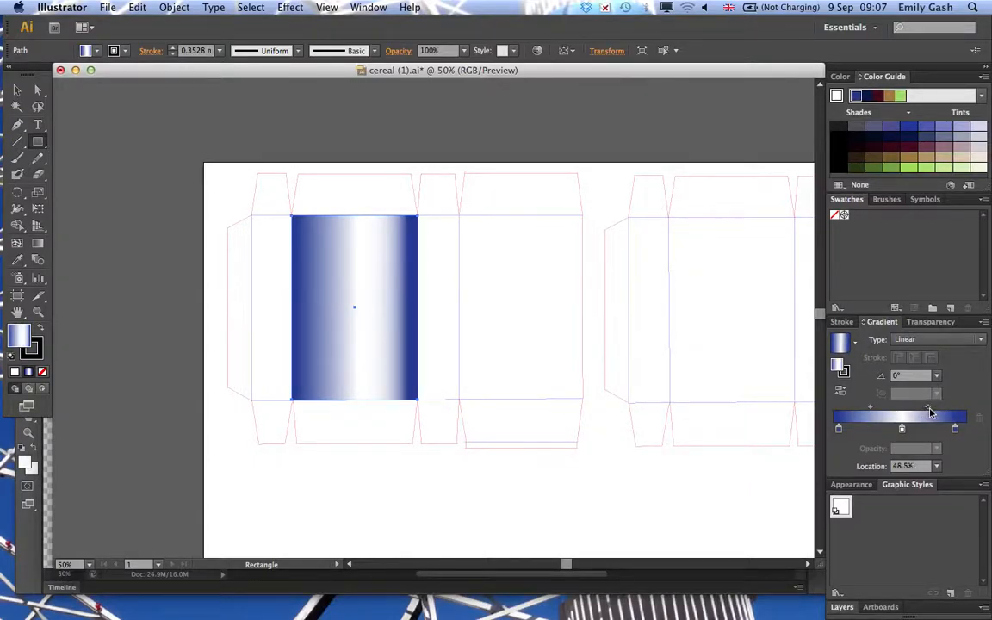
drag(949, 412, 930, 413)
drag(870, 412, 867, 412)
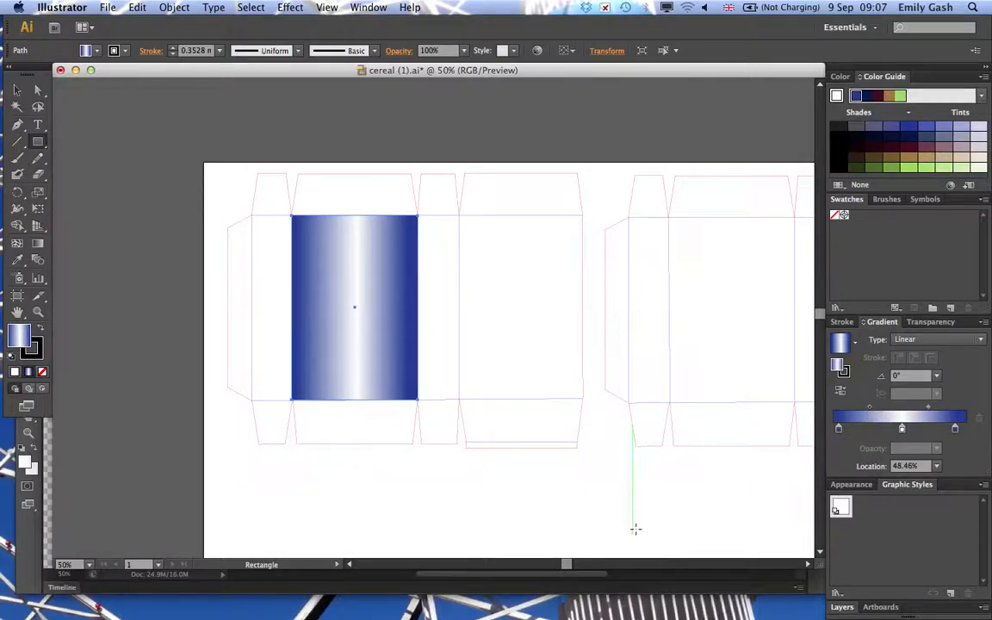
click(19, 89)
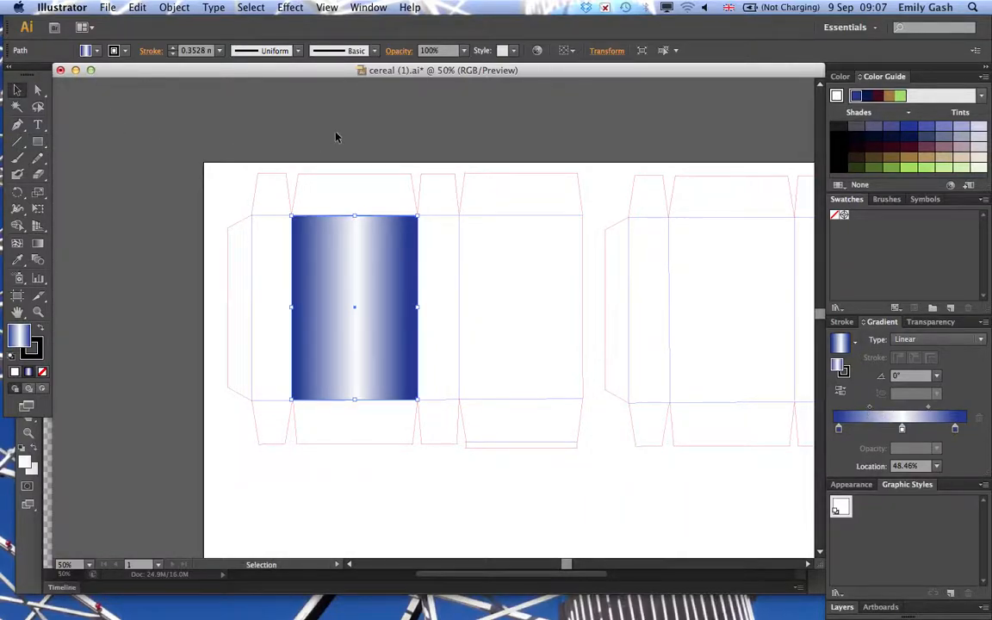
click(361, 182)
click(269, 124)
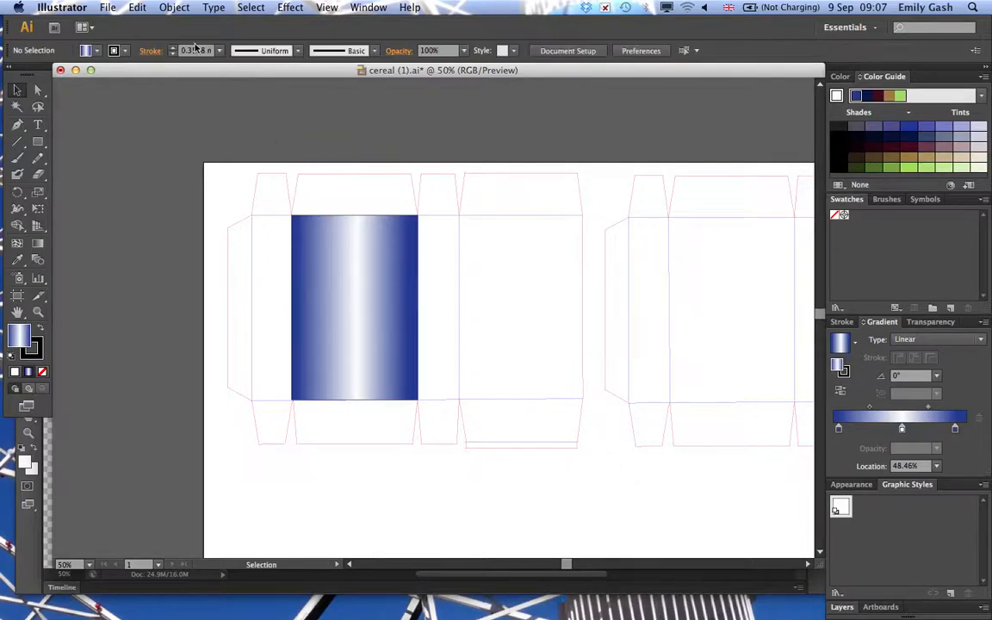
- Place "tony the tiger.png" from the Desktop into the document as a linked image
click(108, 8)
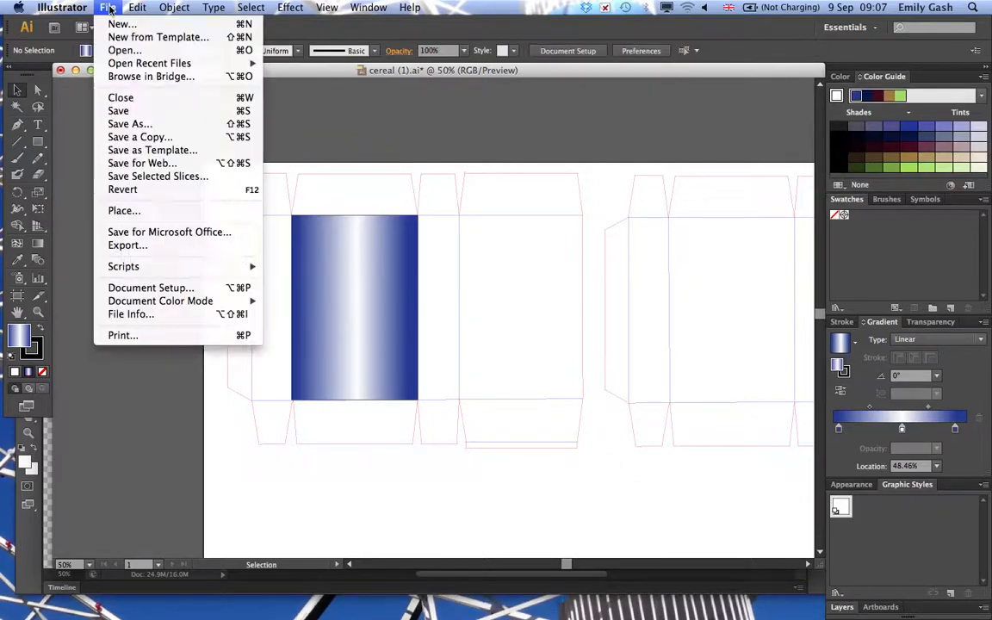
click(123, 212)
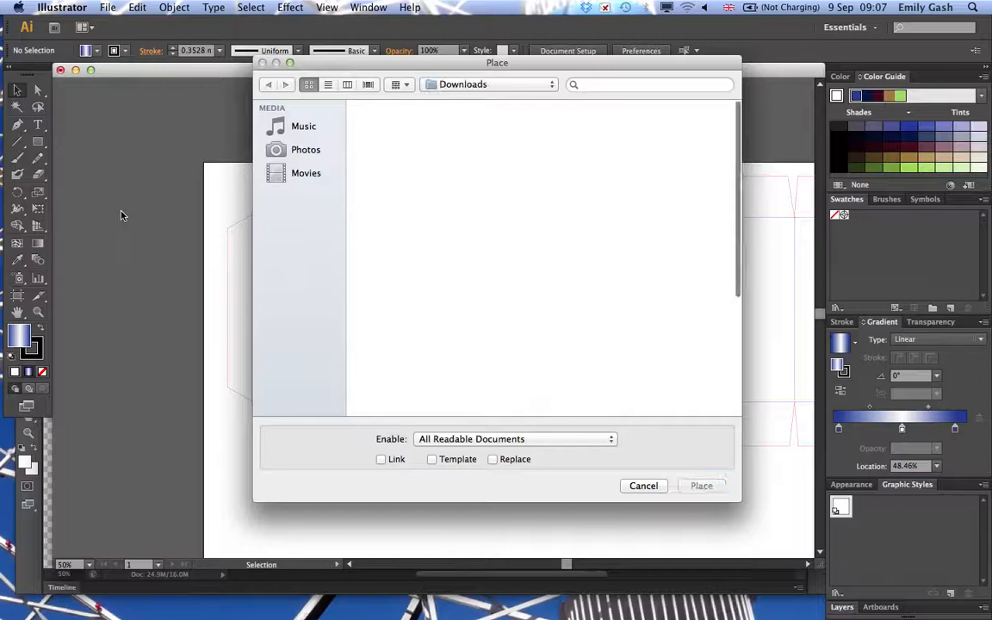
click(308, 174)
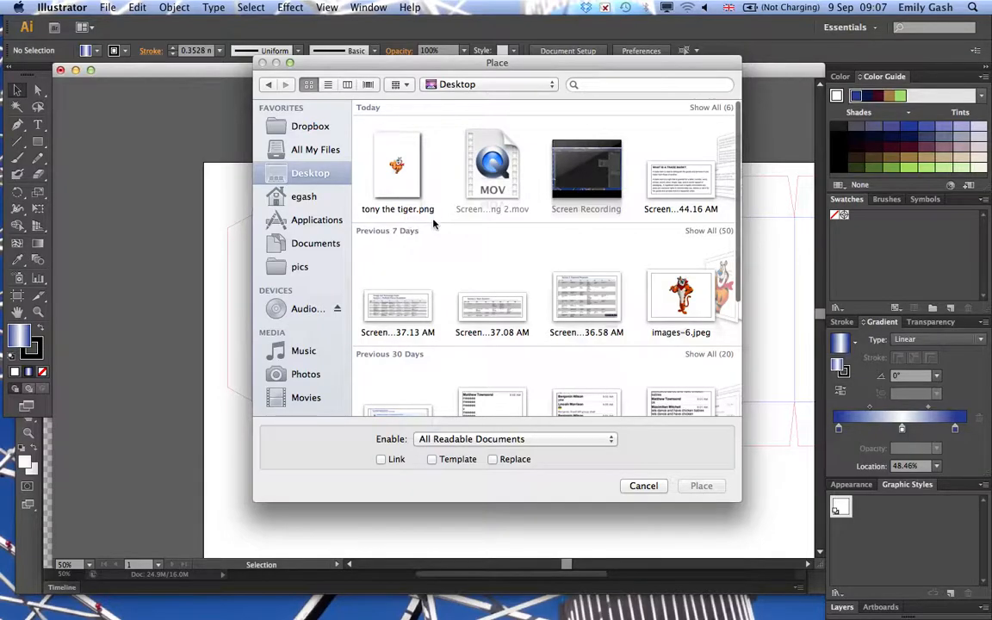
click(396, 162)
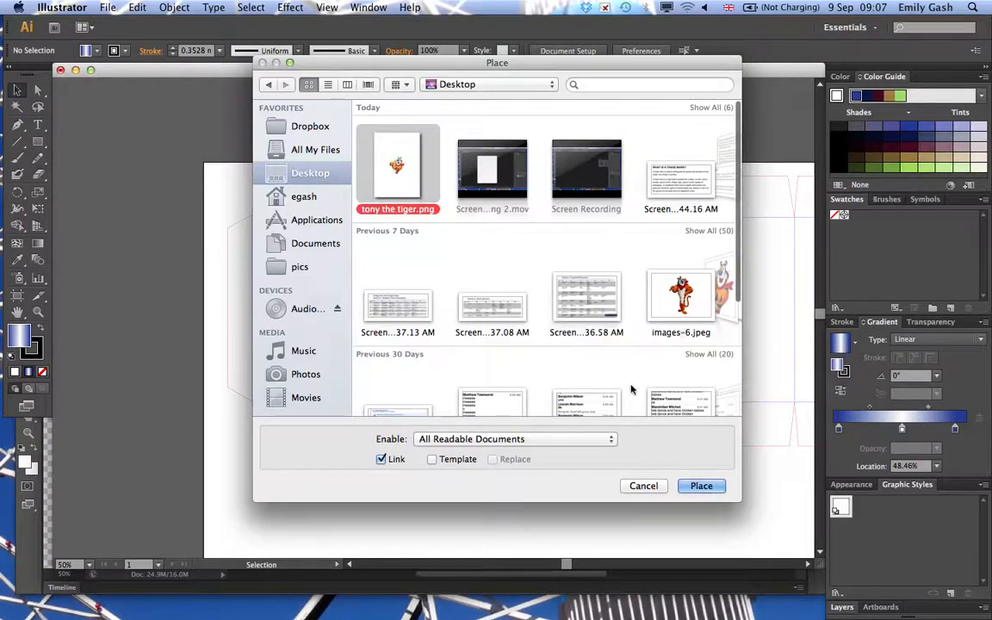
click(704, 484)
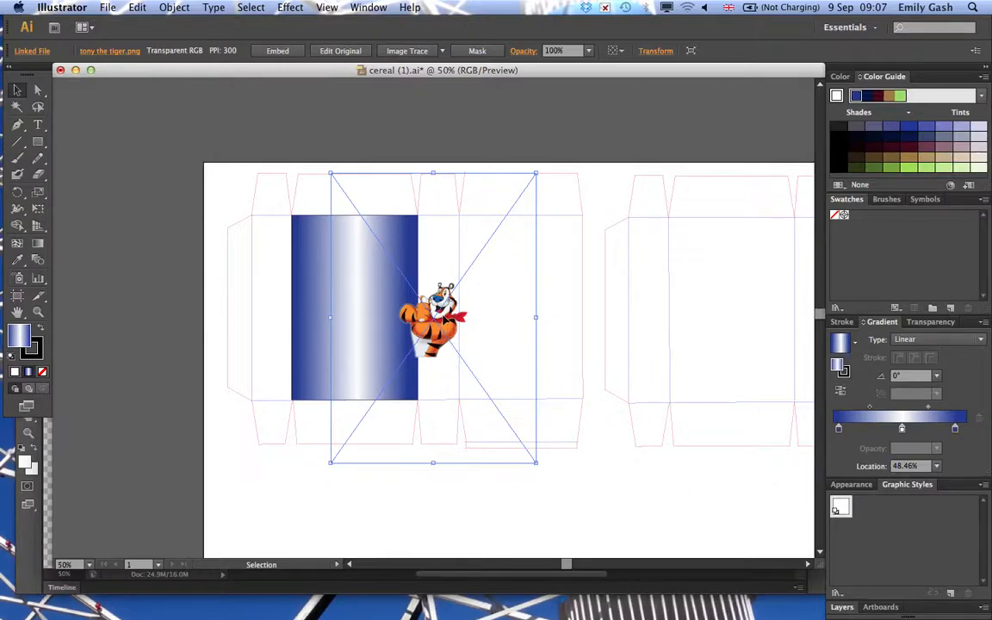
- Move the tiger onto the gradient panel, enlarge it proportionally, and rest it on the panel's lower edge
drag(446, 317, 354, 358)
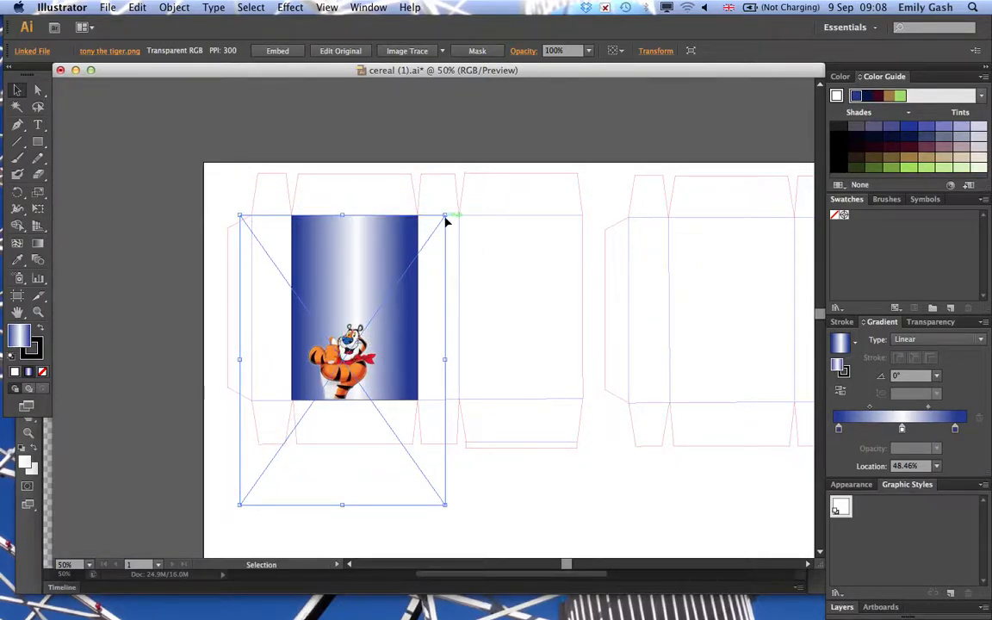
drag(446, 212, 492, 148)
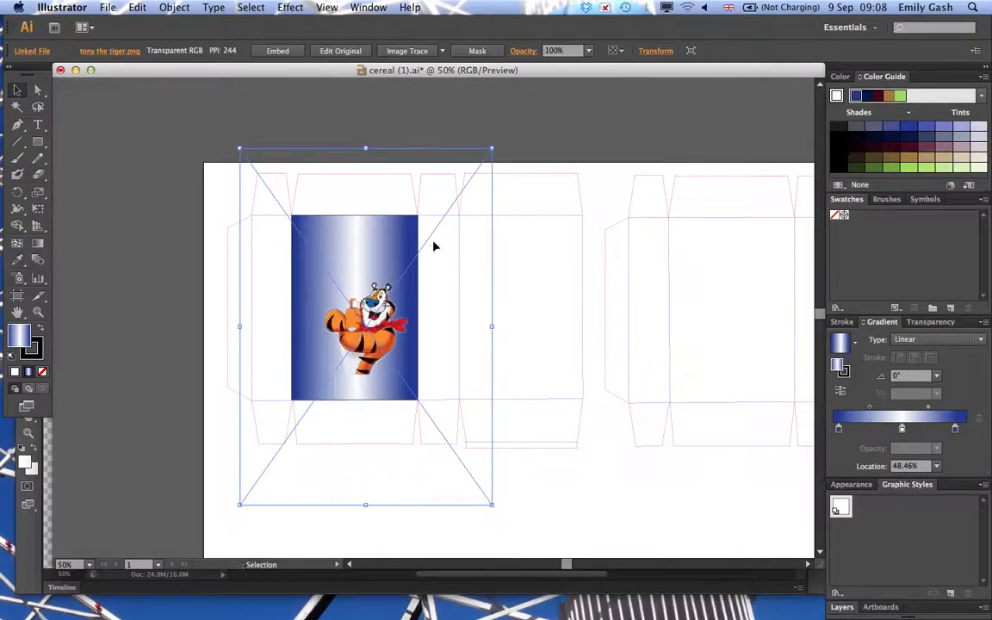
drag(373, 335, 379, 357)
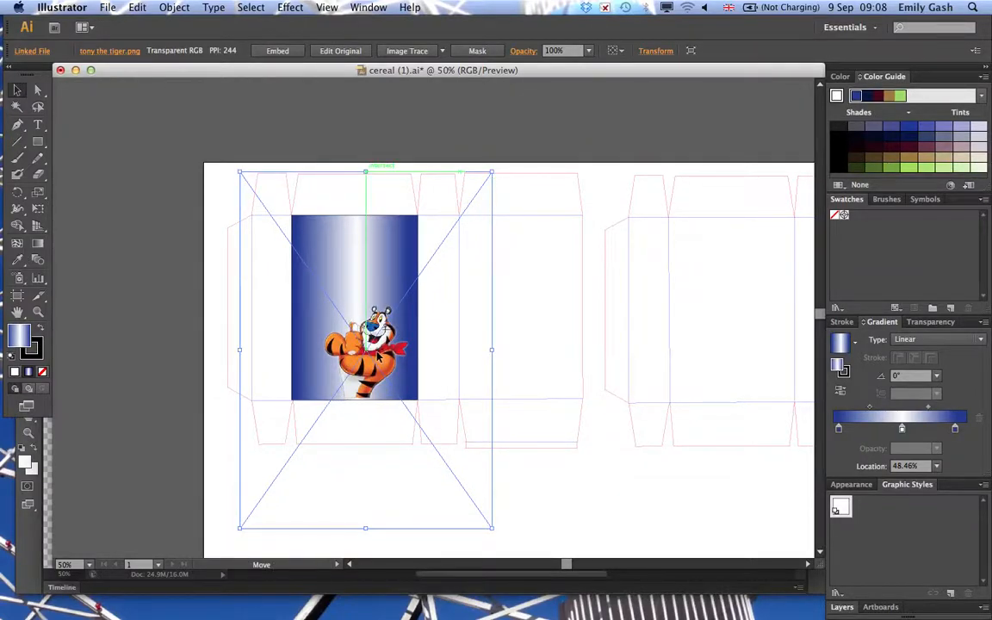
click(558, 520)
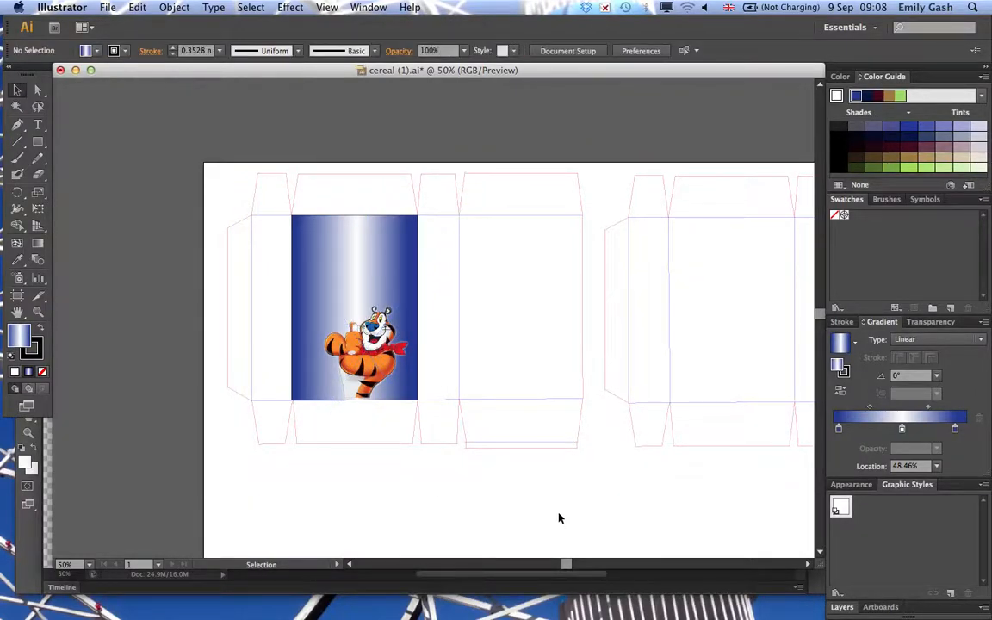